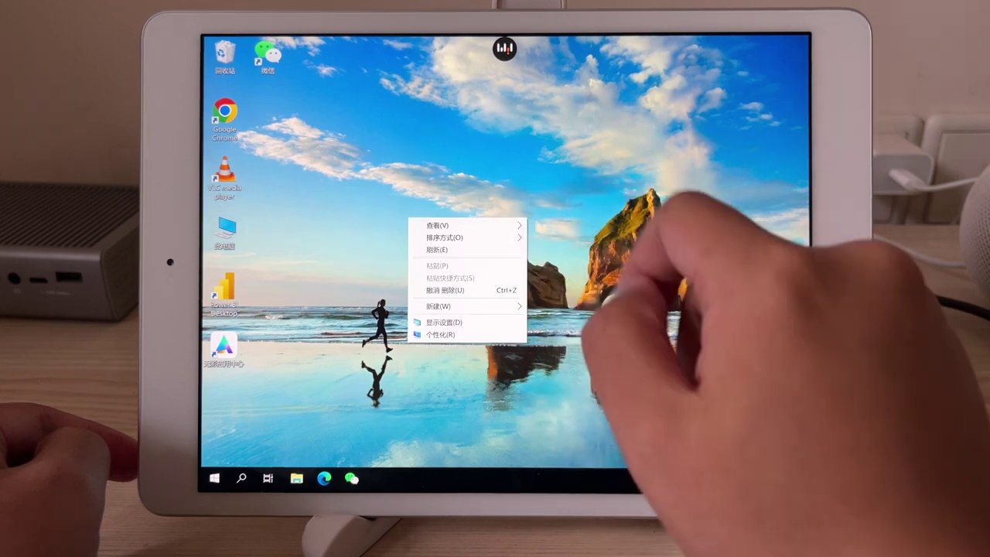
Step: Refresh the cloud computer's desktop and dismiss its context menu
click(472, 246)
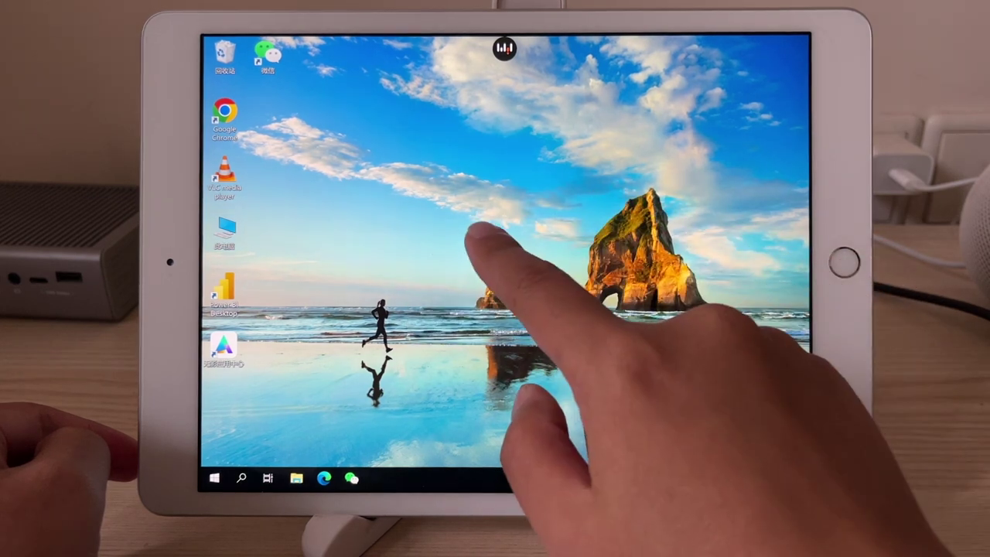
right_click(495, 246)
click(601, 228)
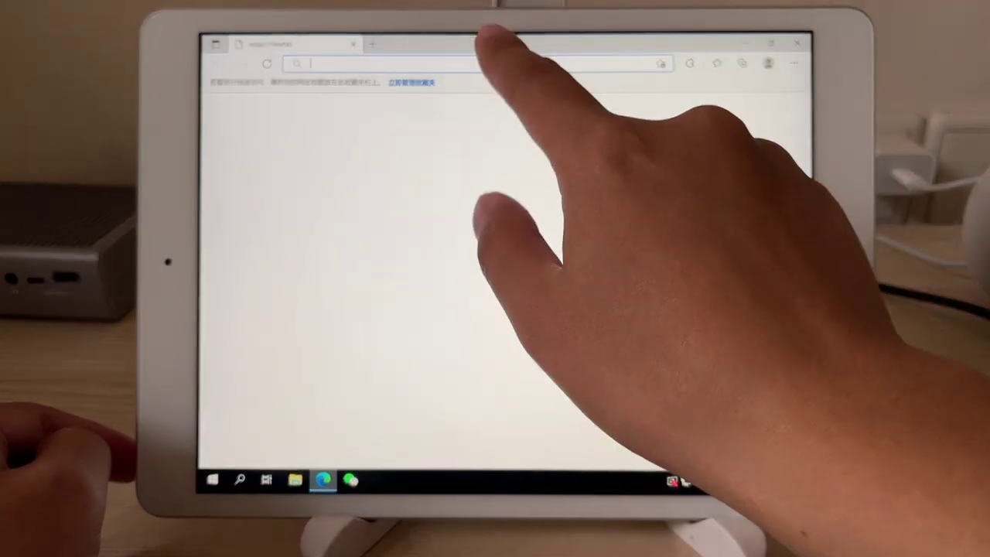
Step: Show the virtual keyboard and enter "bai" in the Edge address bar
click(484, 40)
click(454, 50)
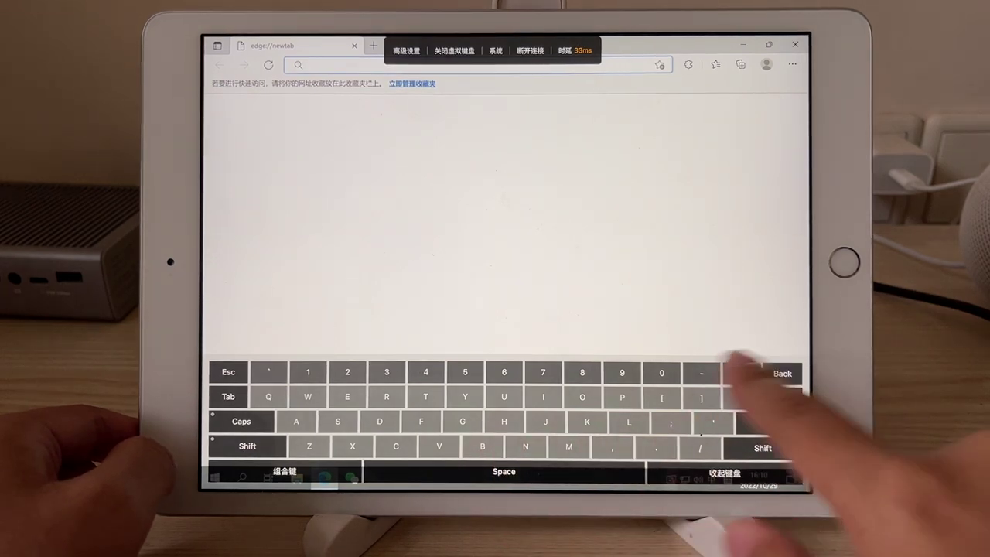
text(ba)
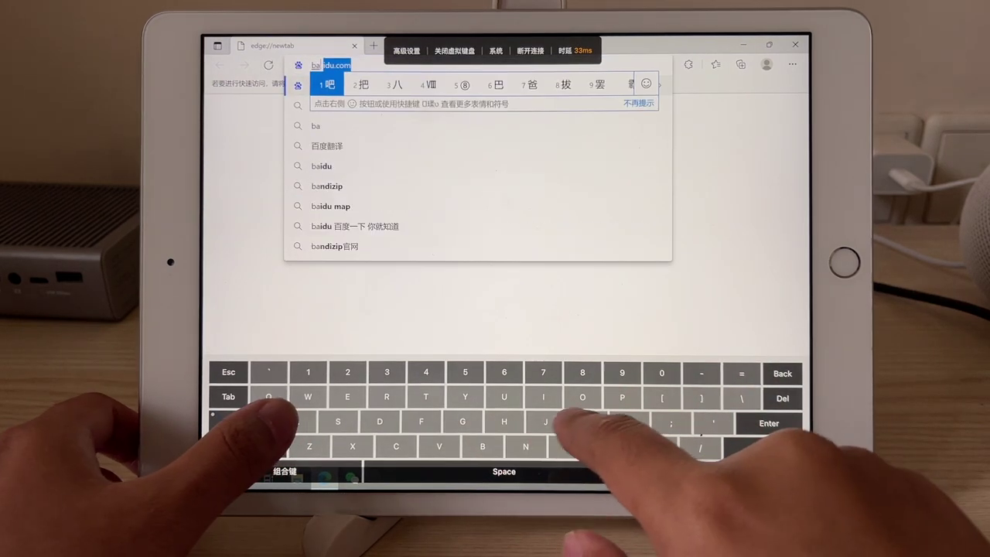
text(i)
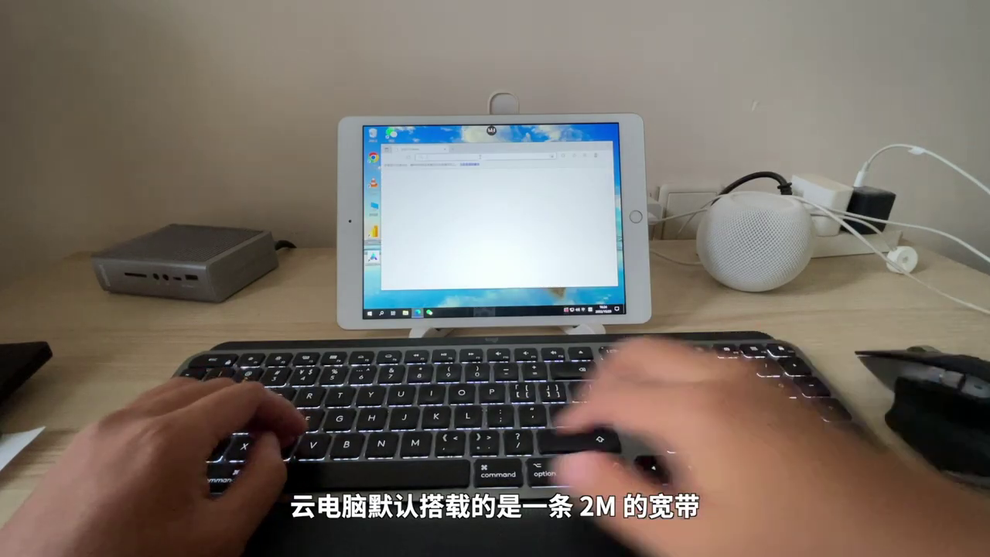
Step: Find the 测速网 site through a web search and start a network speed test on it
text(bai)
key(Return)
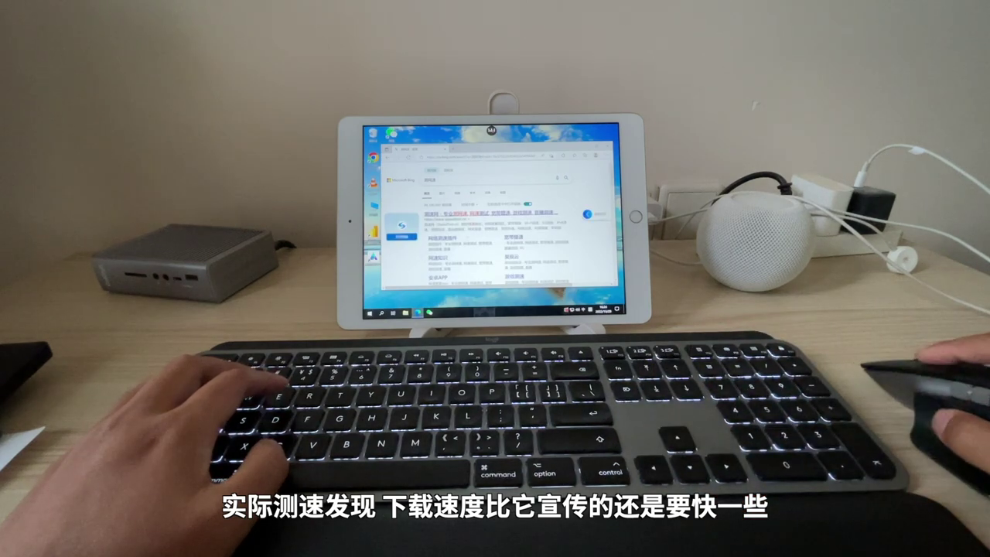
click(489, 212)
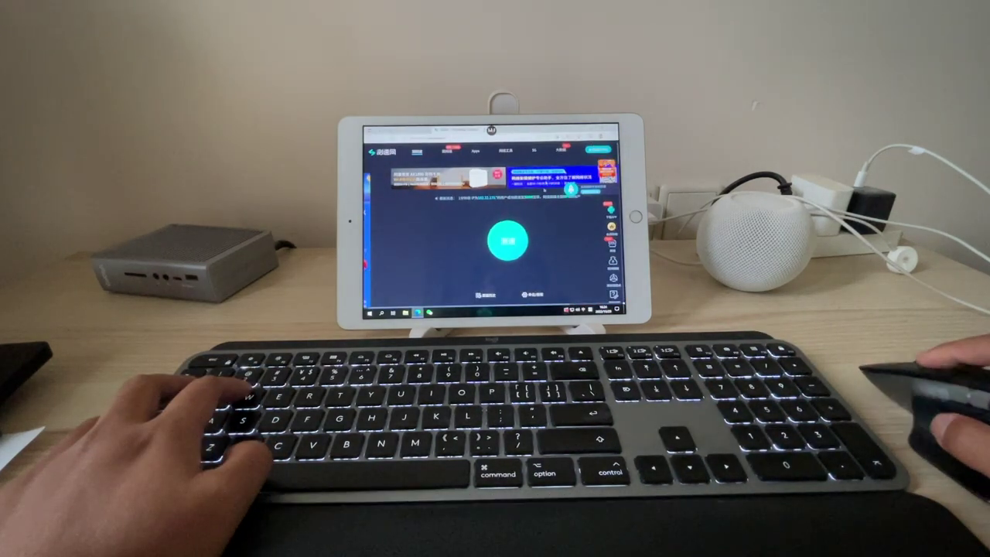
click(511, 241)
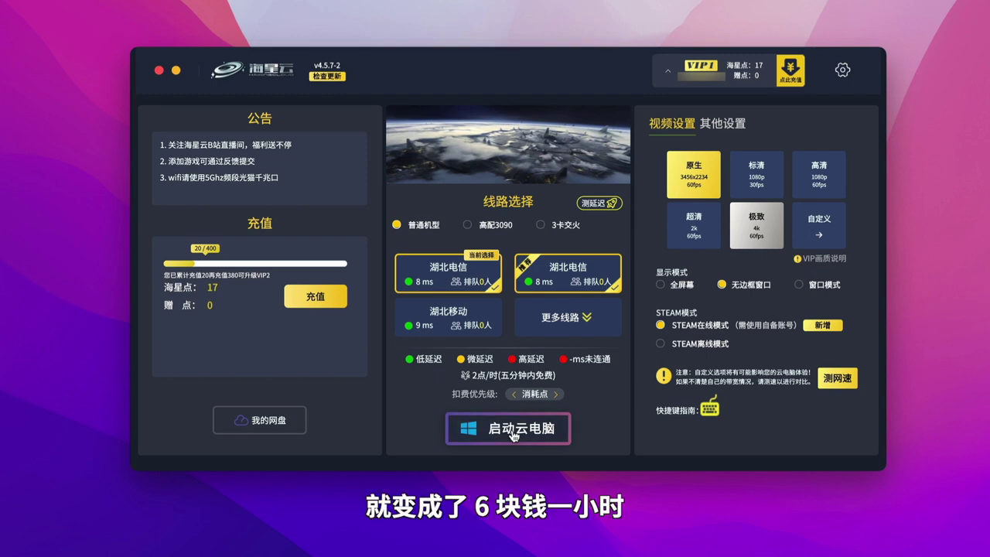
Step: Start the cloud computer on the 湖北电信 line as 普通机型 and open the properties of 此电脑
click(512, 433)
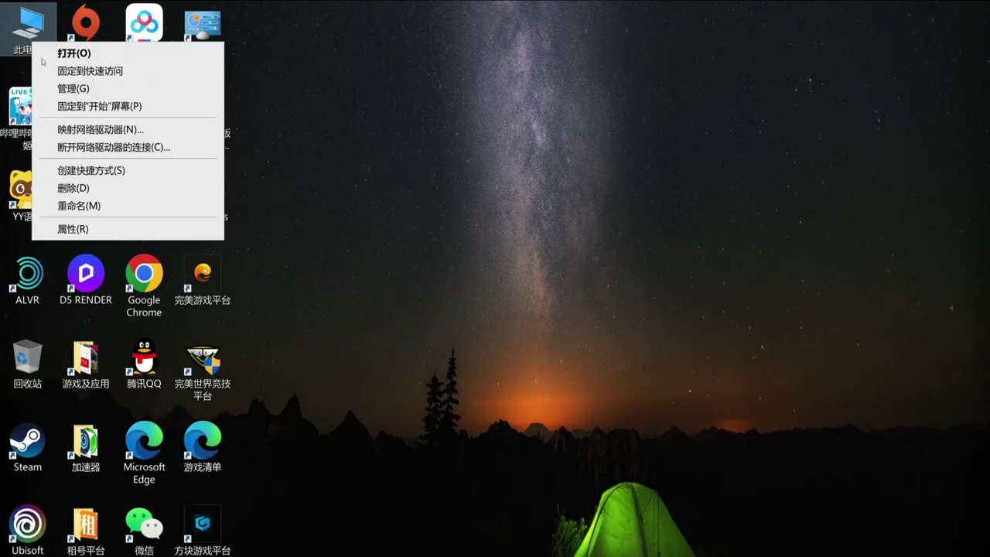
click(93, 227)
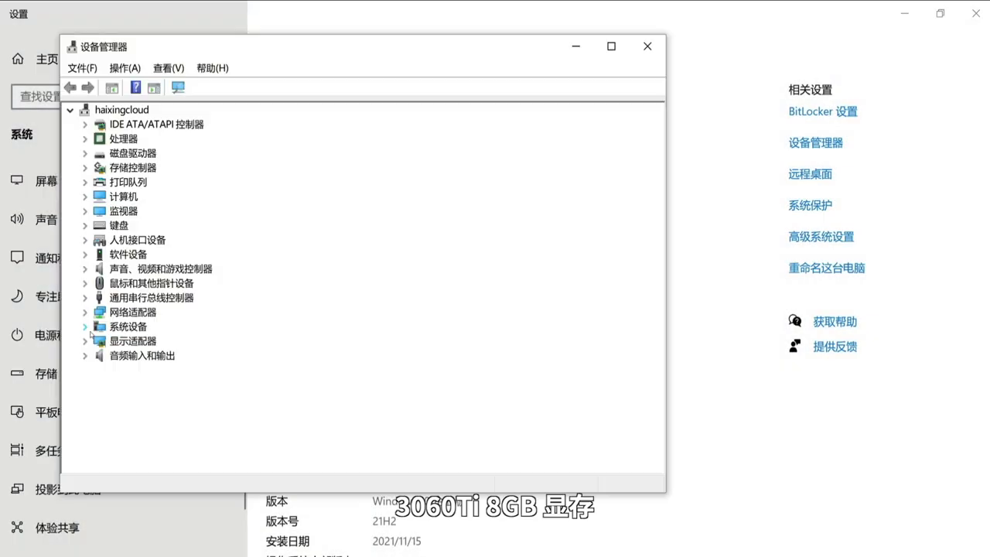
Step: Examine the display adapter and processor entries in Device Manager, and close it together with the Settings window
click(86, 341)
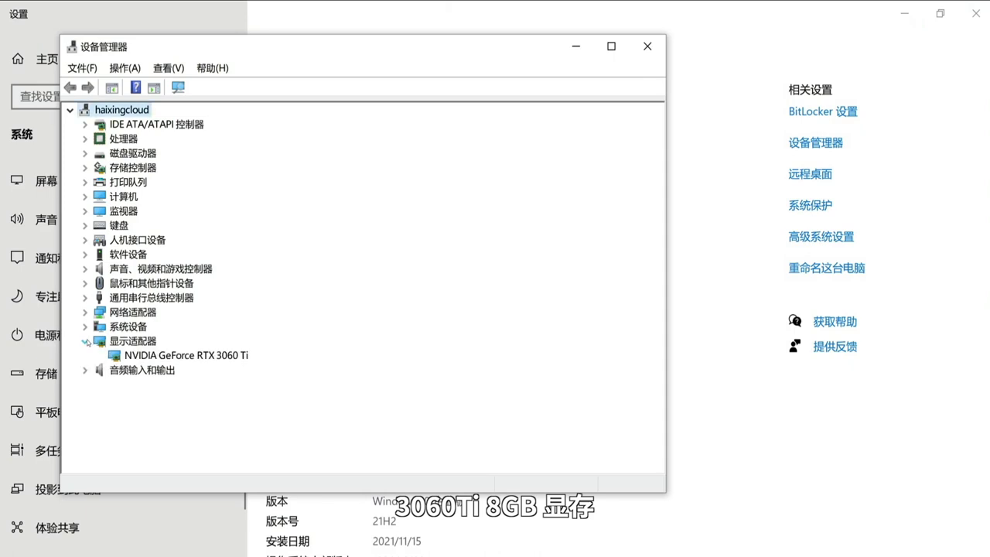
click(221, 353)
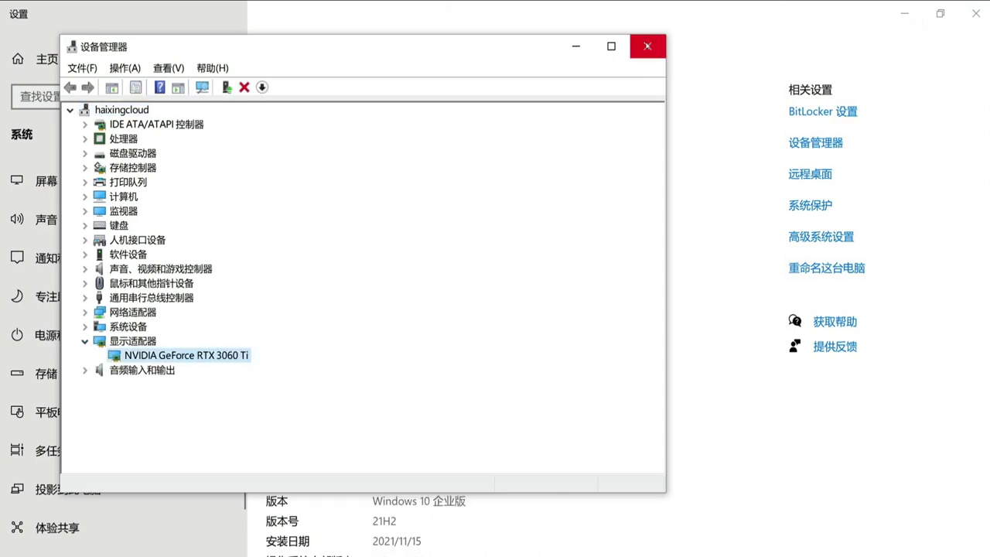
click(85, 138)
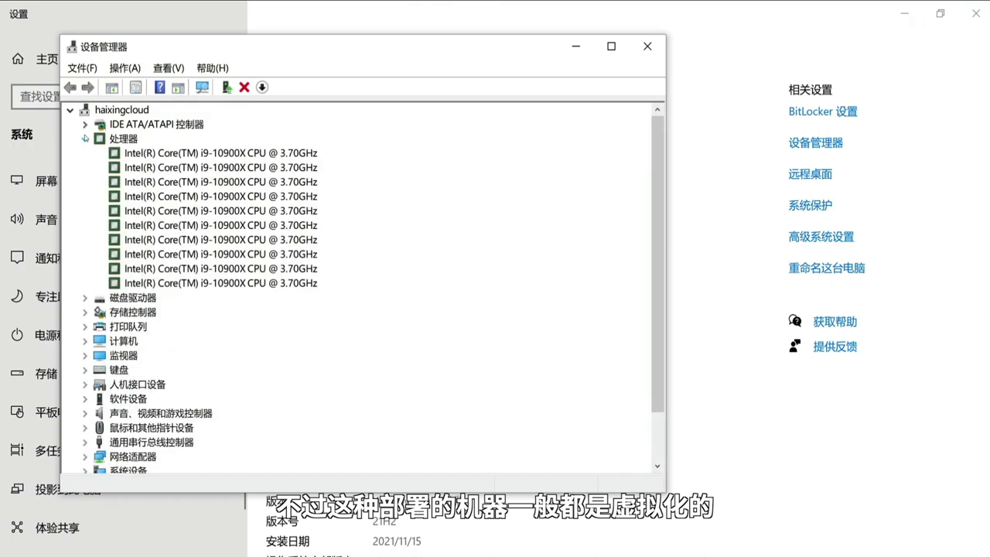
click(647, 47)
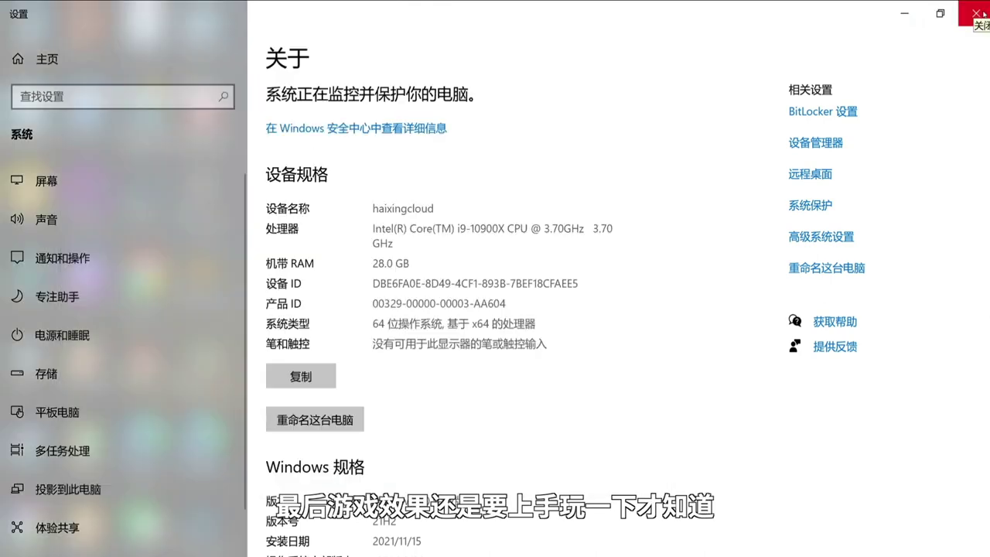
click(980, 13)
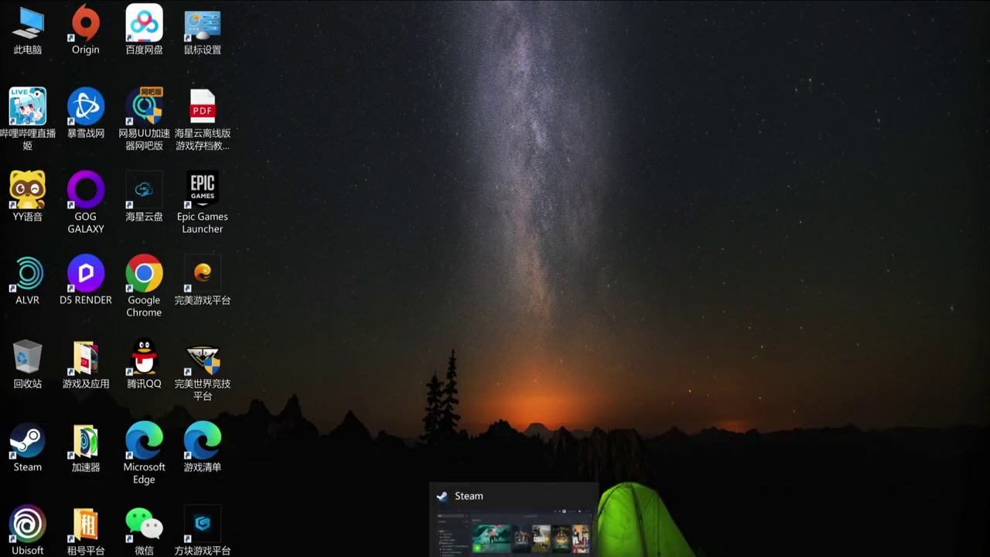
Step: Bring up the Steam window and exit the 艾尔登法环 launch error
click(513, 523)
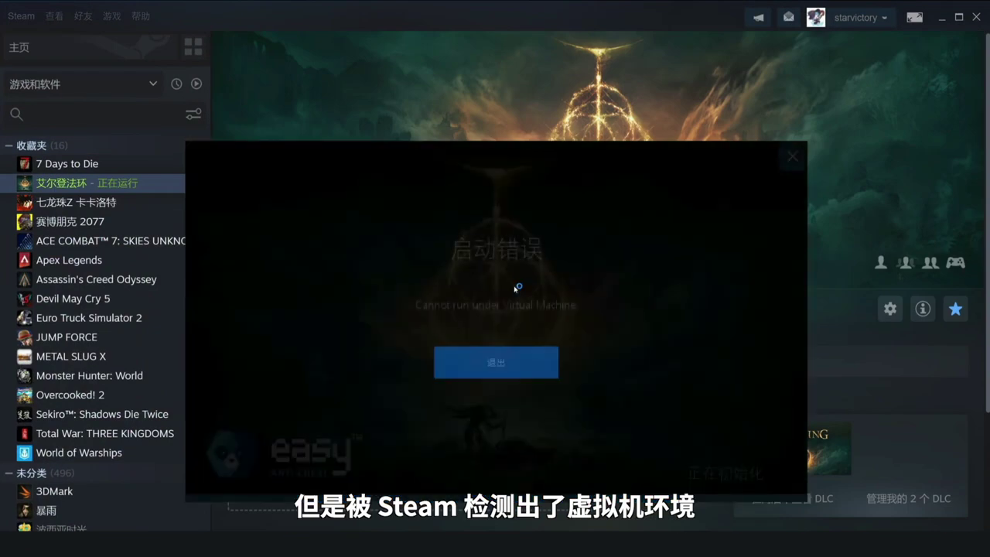
click(492, 370)
Step: Launch 赛博朋克 2077 from the Steam library and accept its EULA
click(69, 221)
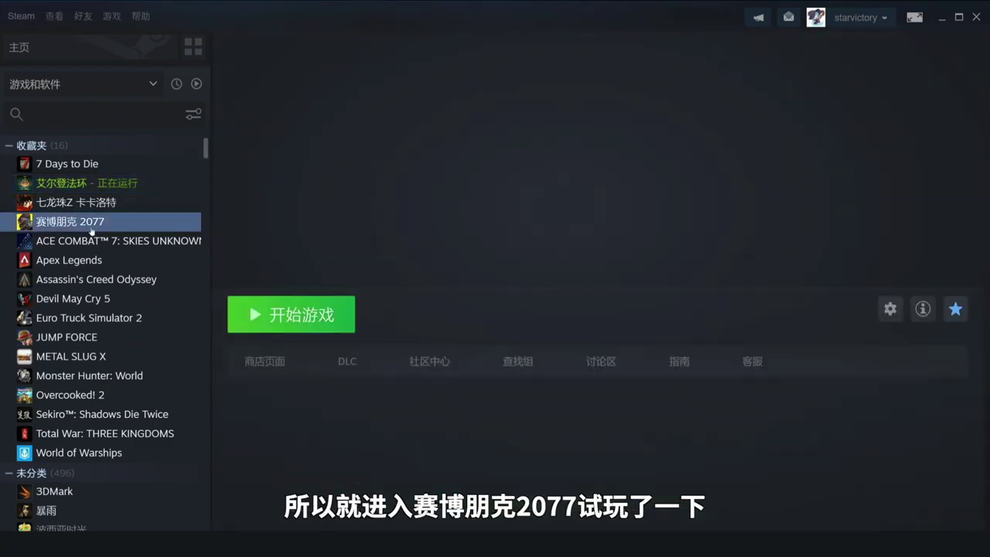
click(340, 320)
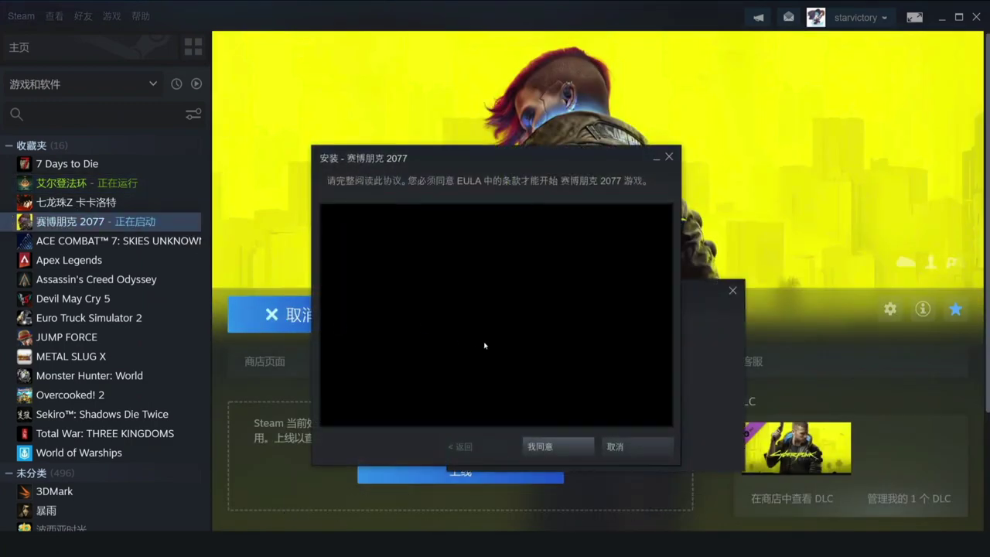
click(585, 453)
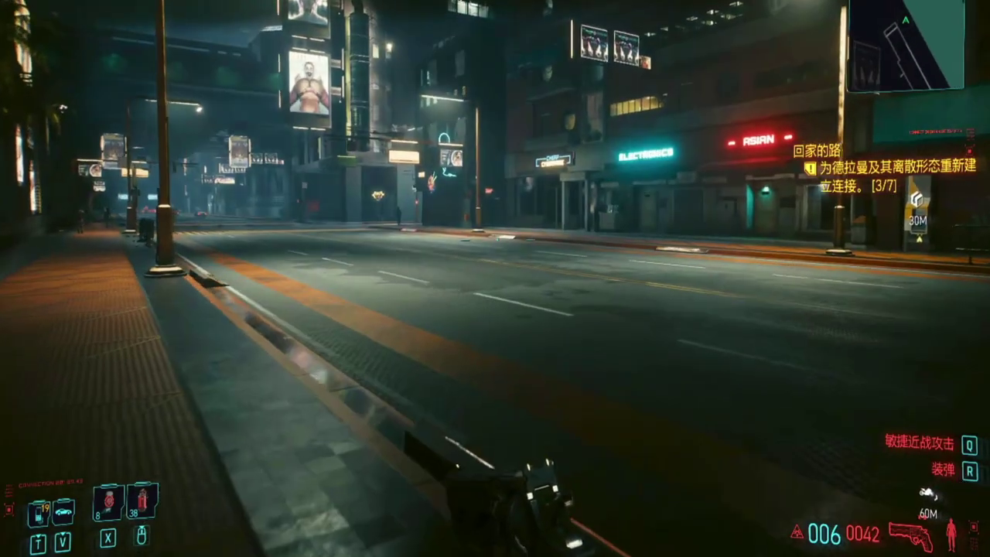
Step: Walk the character forward along the night street and across the intersections
key(w)
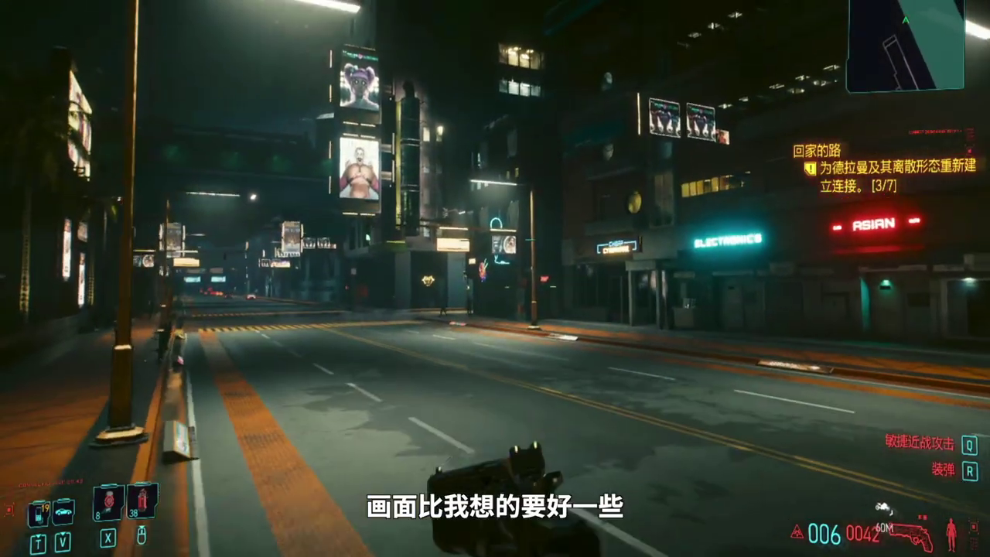
key(w)
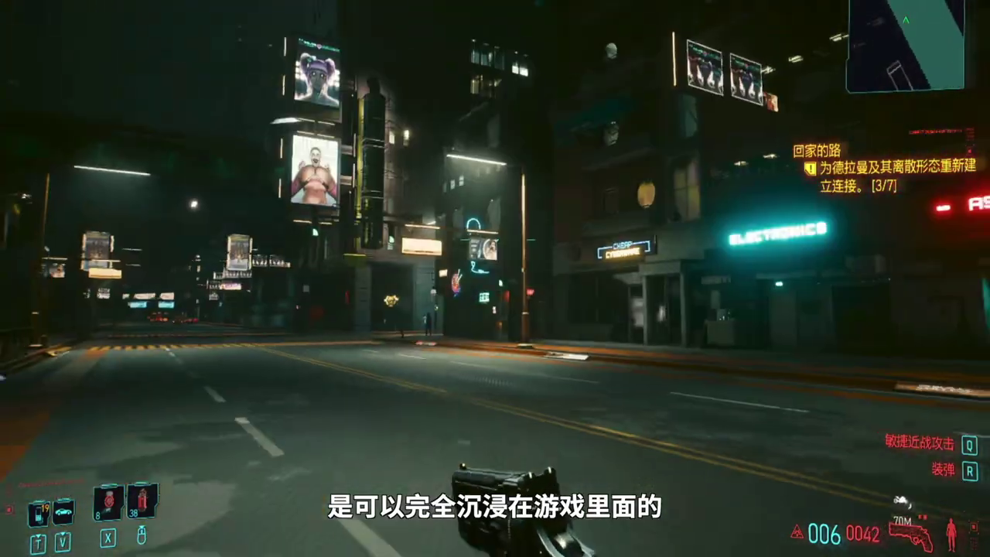
key(w)
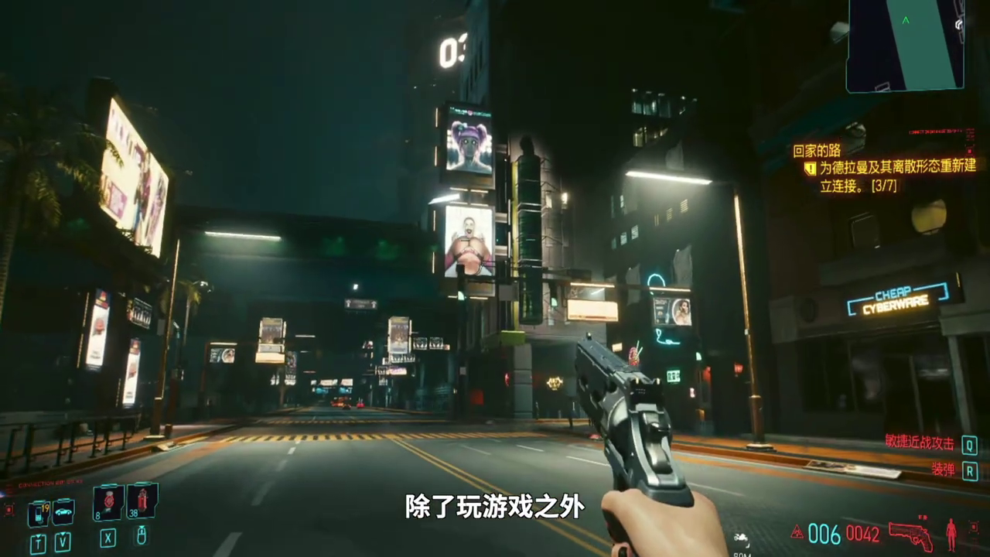
key(w)
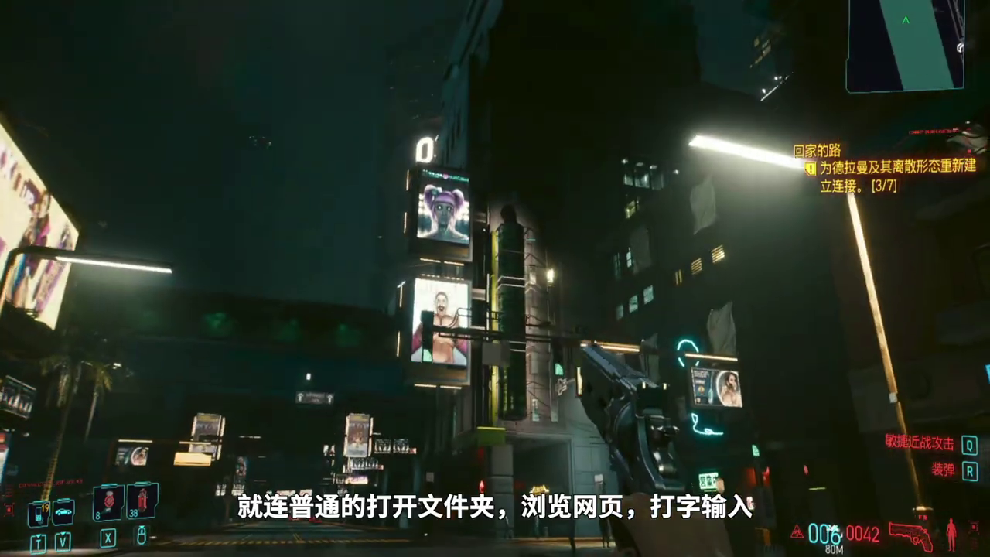
key(w)
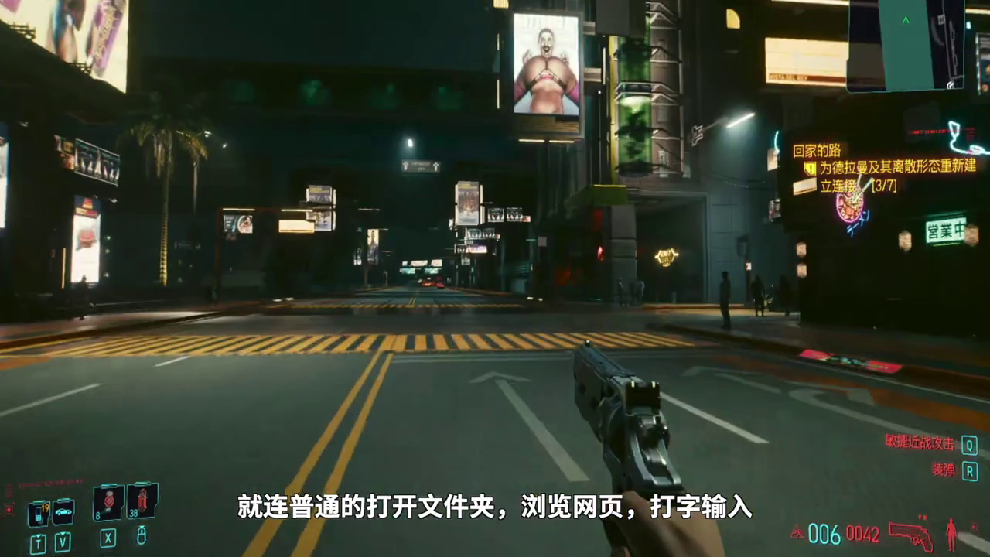
key(w)
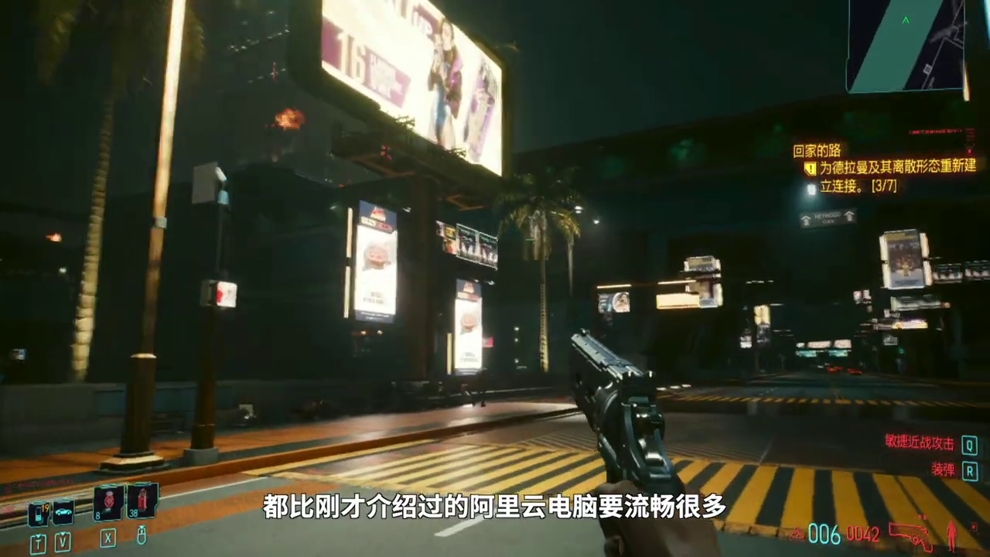
key(w)
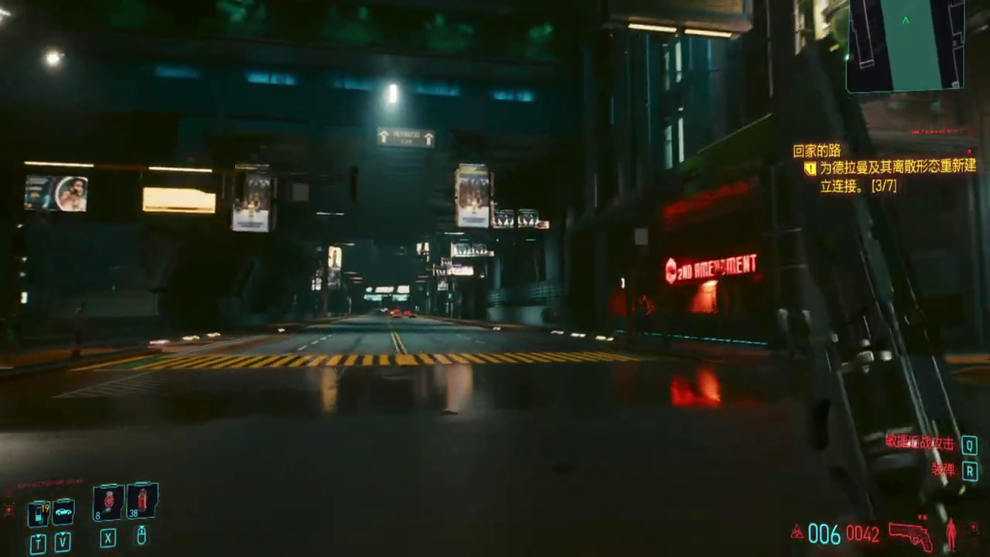
key(w)
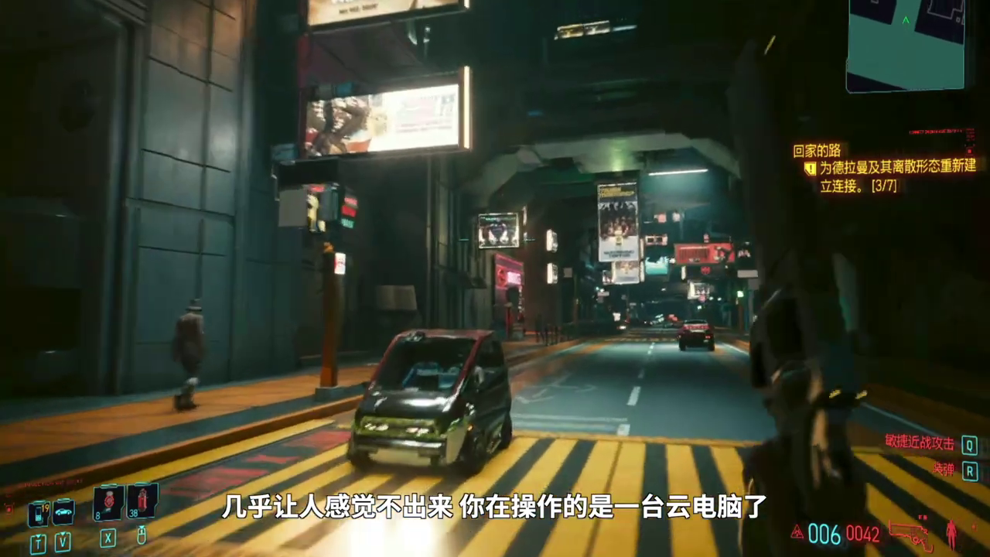
key(w)
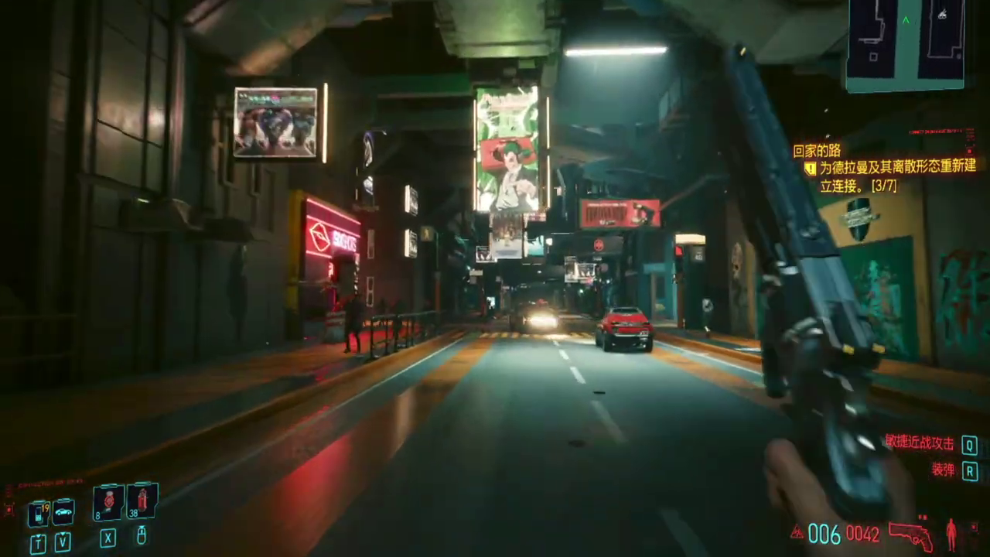
key(w)
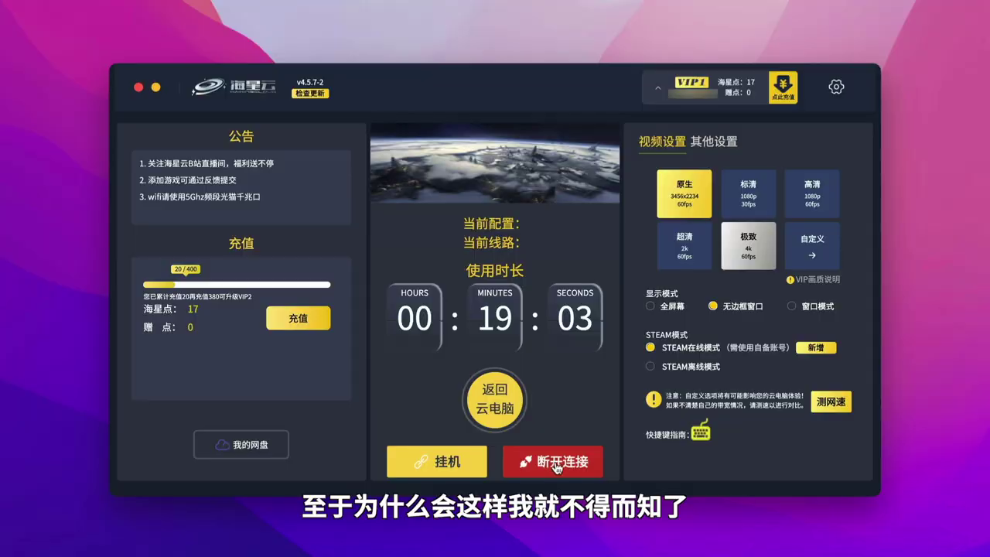
Step: Disconnect the cloud computer session and close the feedback form without sending it
click(556, 464)
click(478, 377)
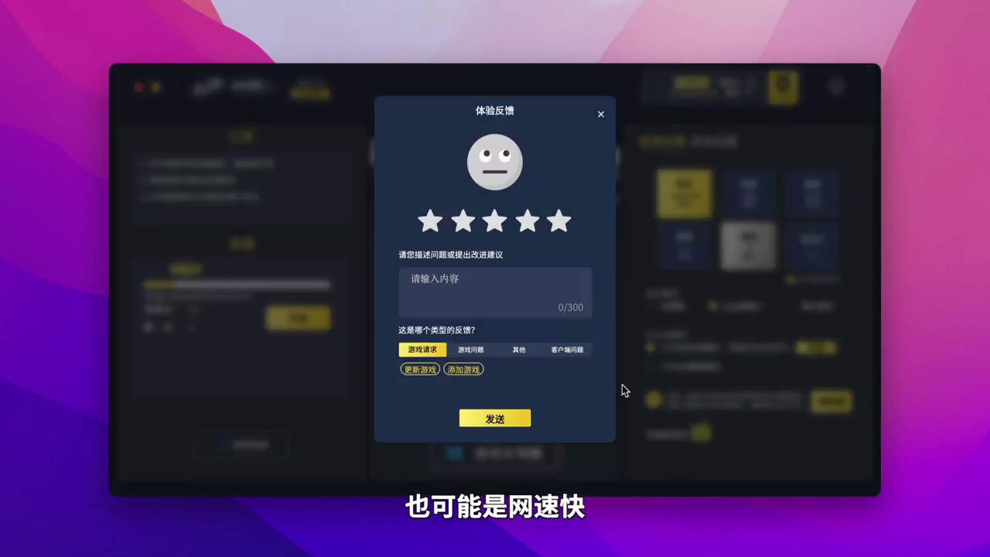
click(599, 115)
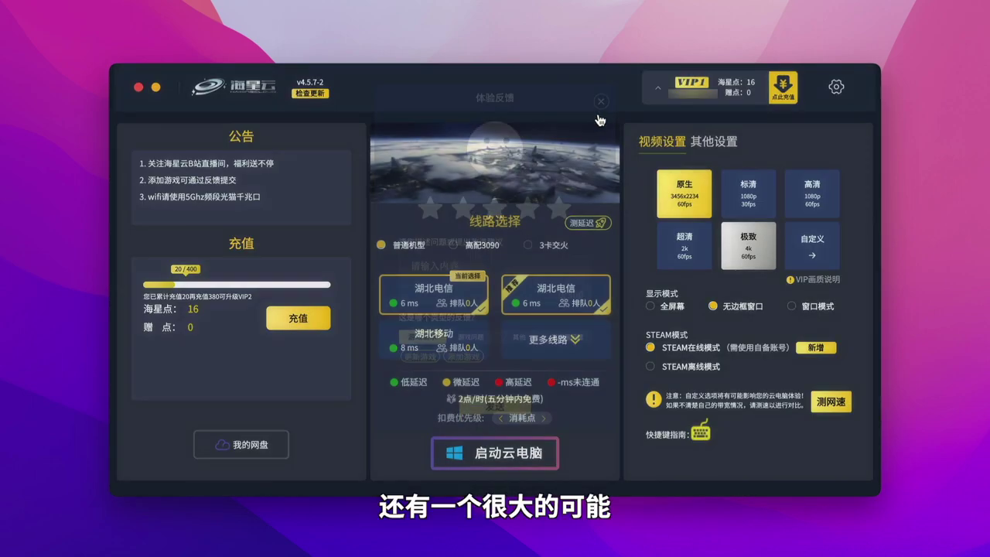
Step: Expand the full list of server lines and compare the latencies of the regional 普通机型 lines
click(563, 358)
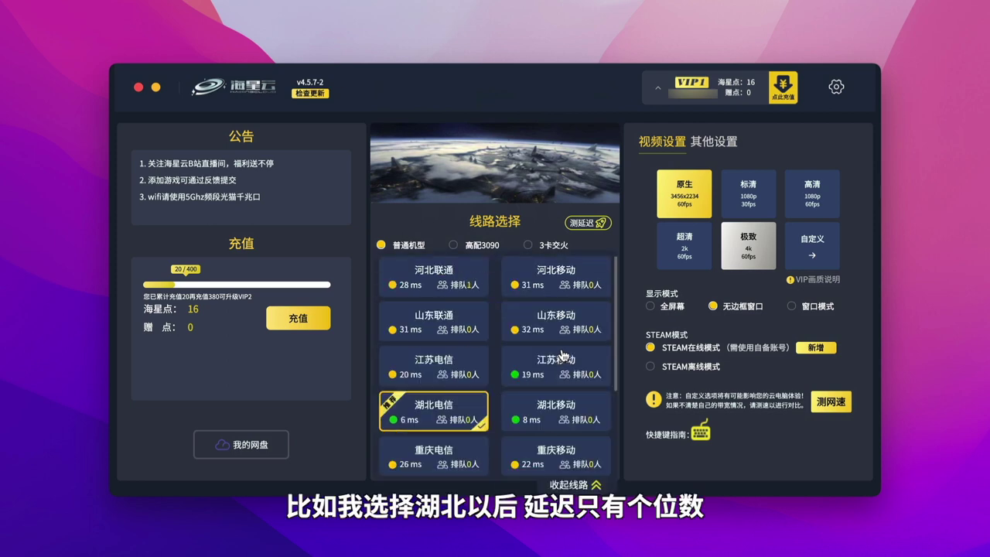
scroll(536, 420, down, 2)
scroll(536, 420, up, 3)
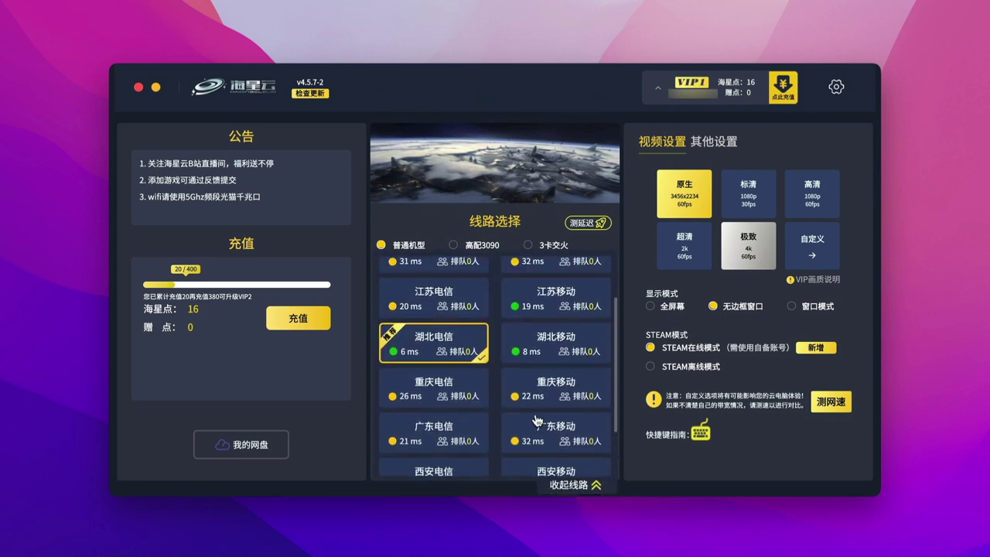
scroll(536, 421, down, 3)
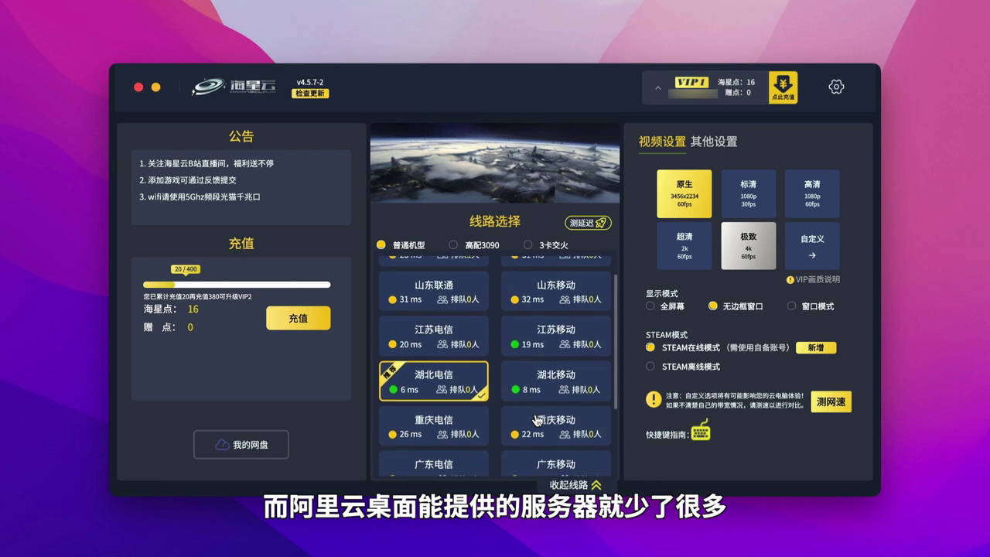
scroll(536, 420, up, 3)
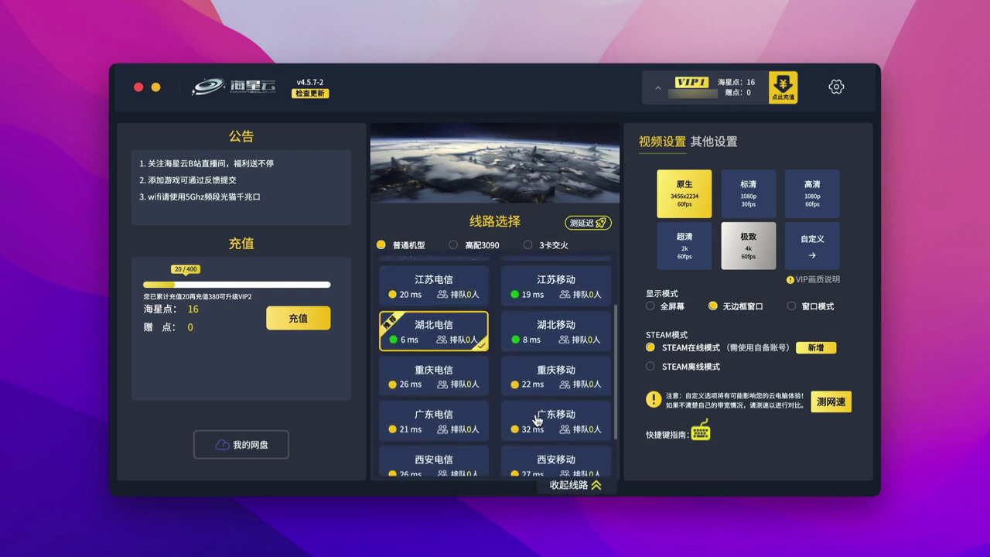
Step: Collapse the expanded list of server lines
click(556, 486)
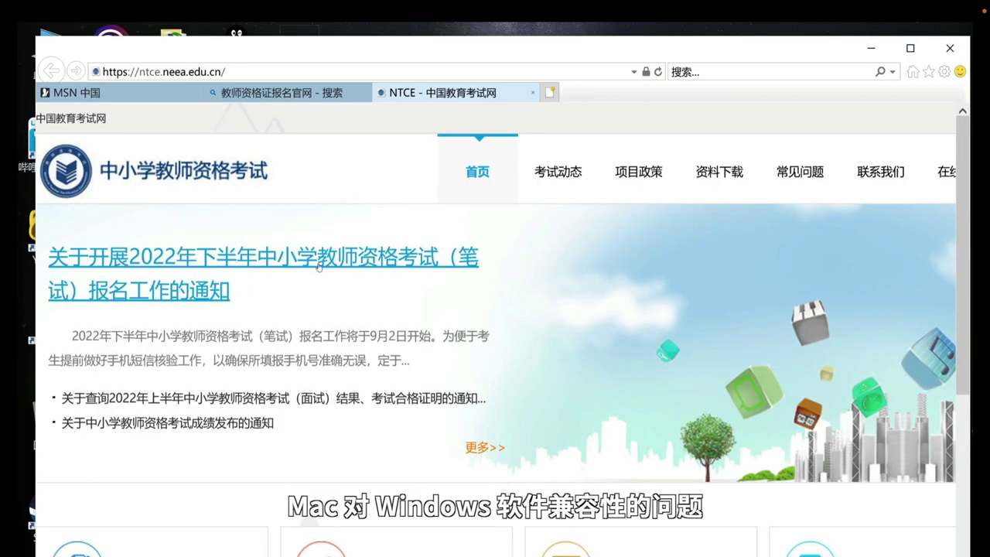
Step: Open the 报名系统 from the NTCE homepage, choose 湖北 as the exam province and go to its login page
scroll(315, 265, down, 4)
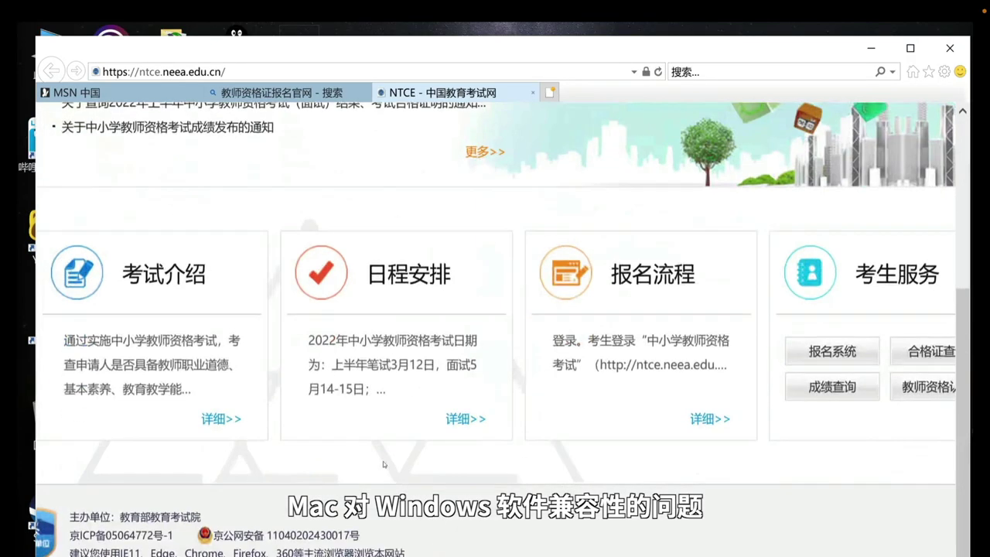
click(812, 352)
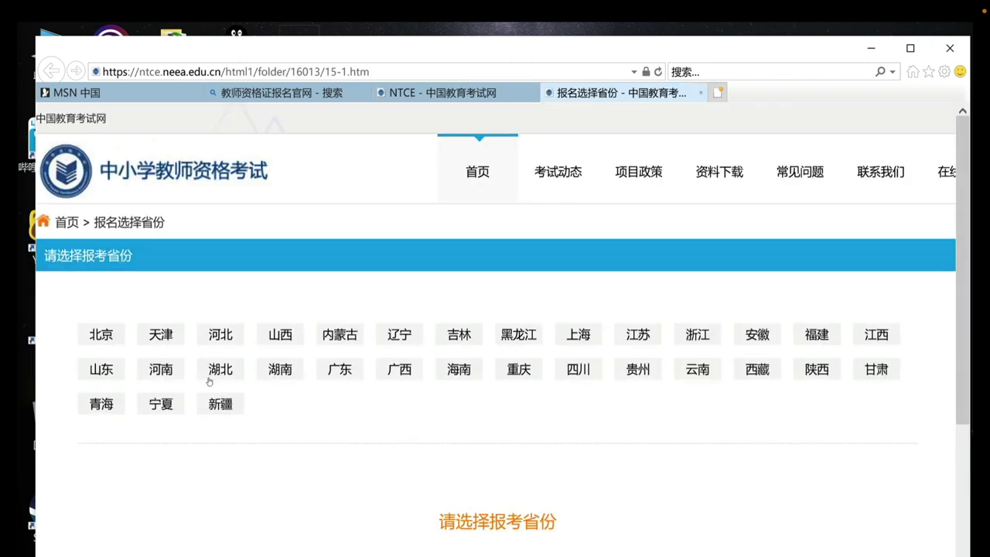
click(212, 371)
scroll(423, 468, down, 3)
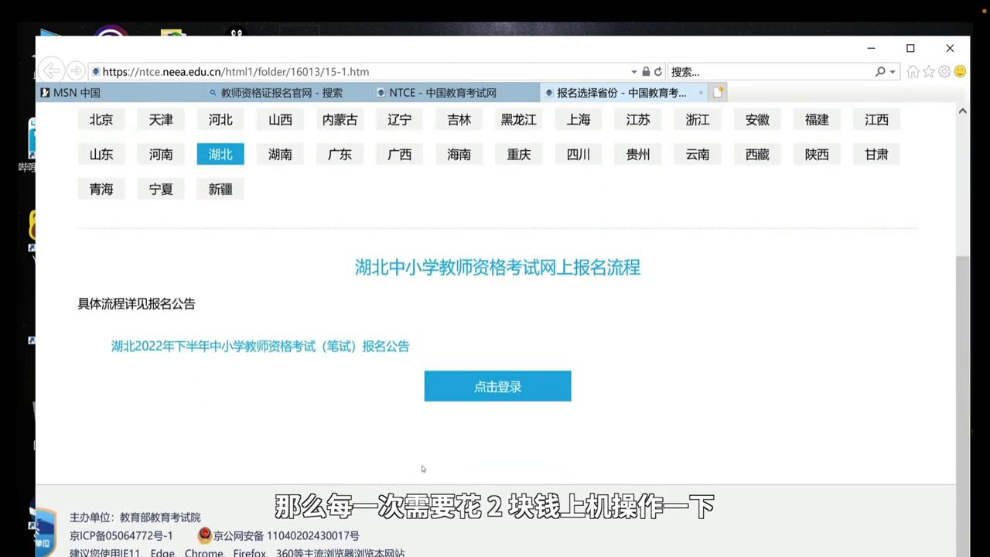
click(481, 393)
Step: Add neea.edu.cn to the Internet Explorer compatibility view sites and close the settings
key(alt+x)
key(b)
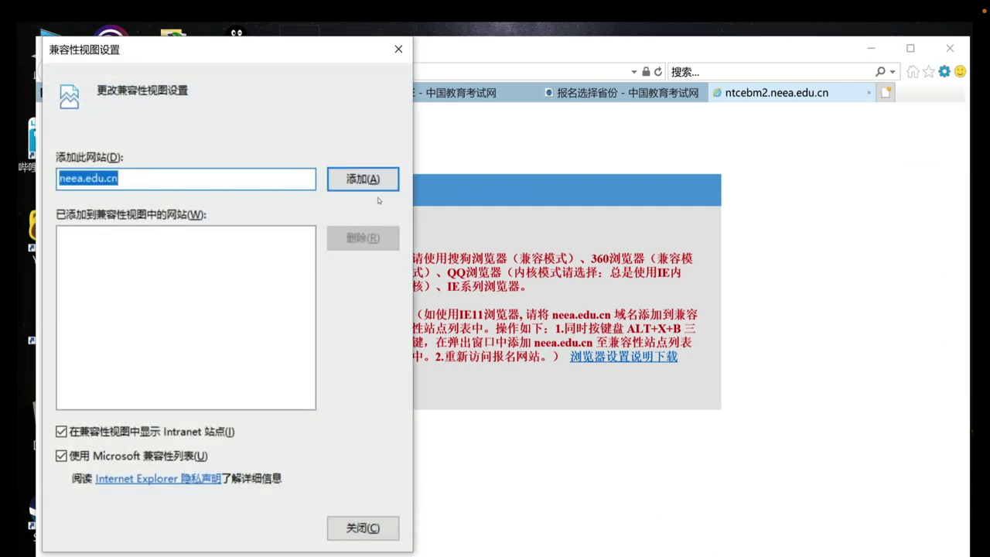
click(355, 186)
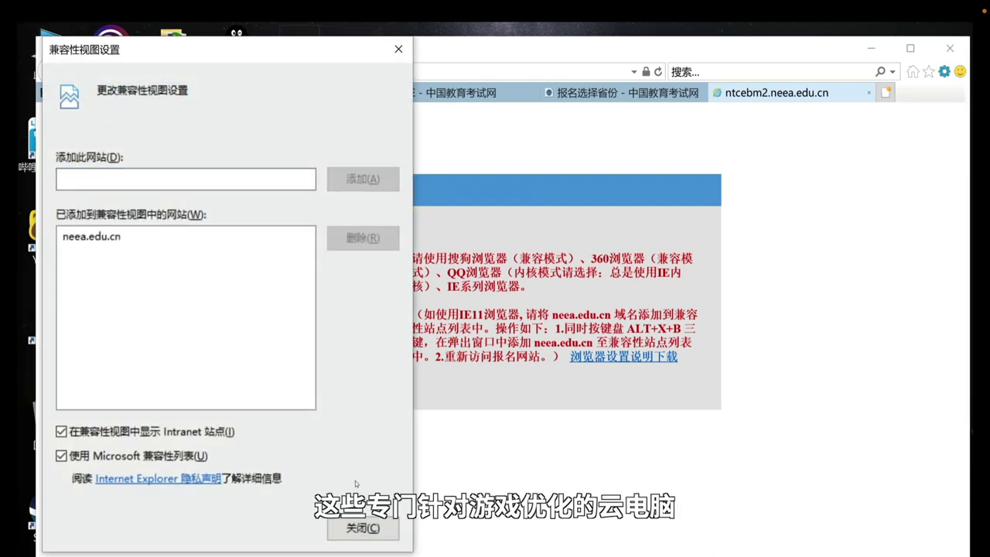
click(379, 529)
Step: Look over the exam registration login page and close the browser with all its tabs
scroll(700, 341, down, 2)
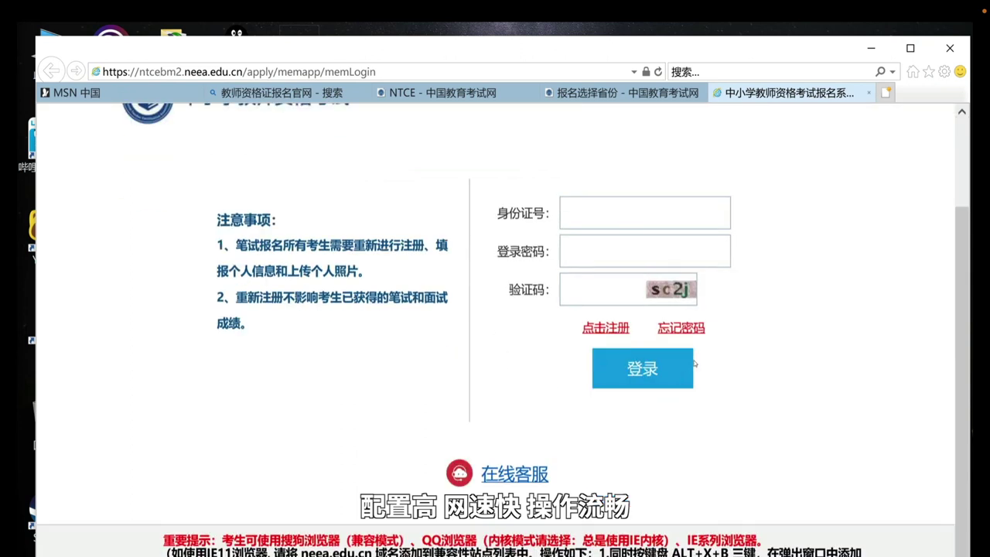
scroll(696, 361, up, 2)
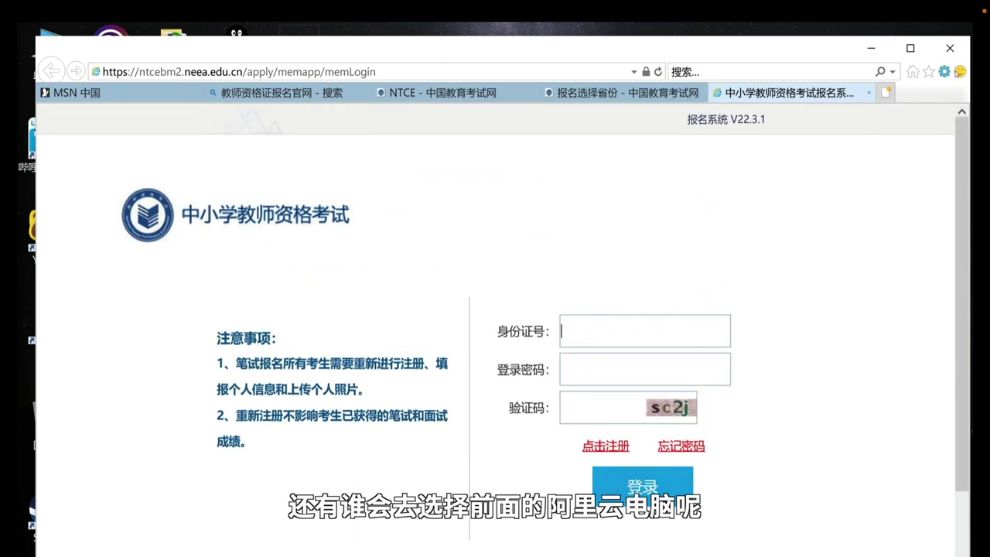
click(950, 49)
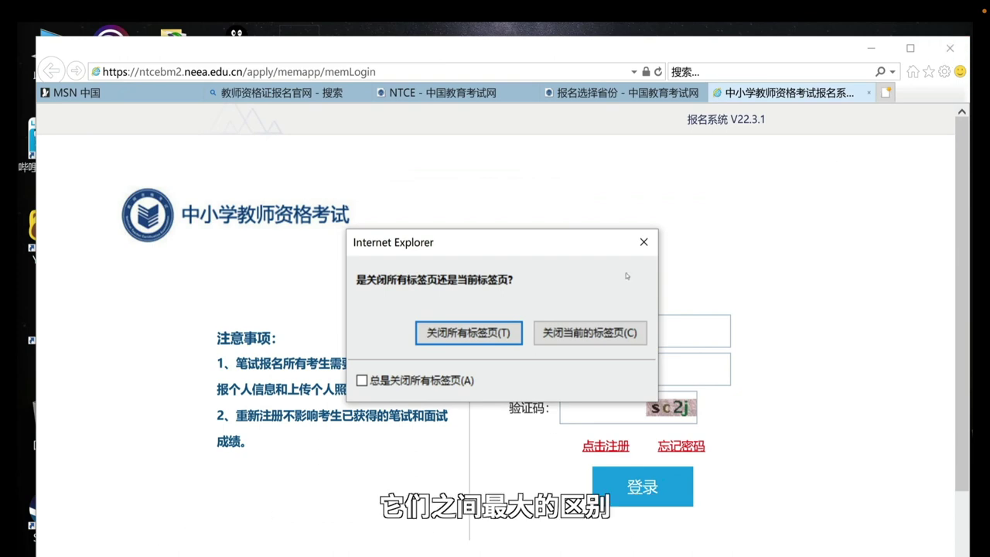
click(488, 341)
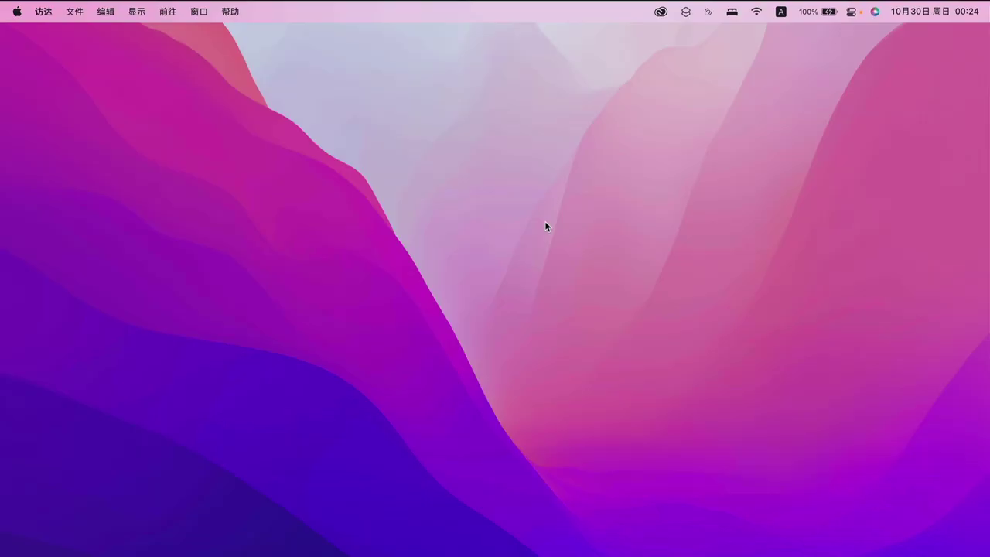
key(F4)
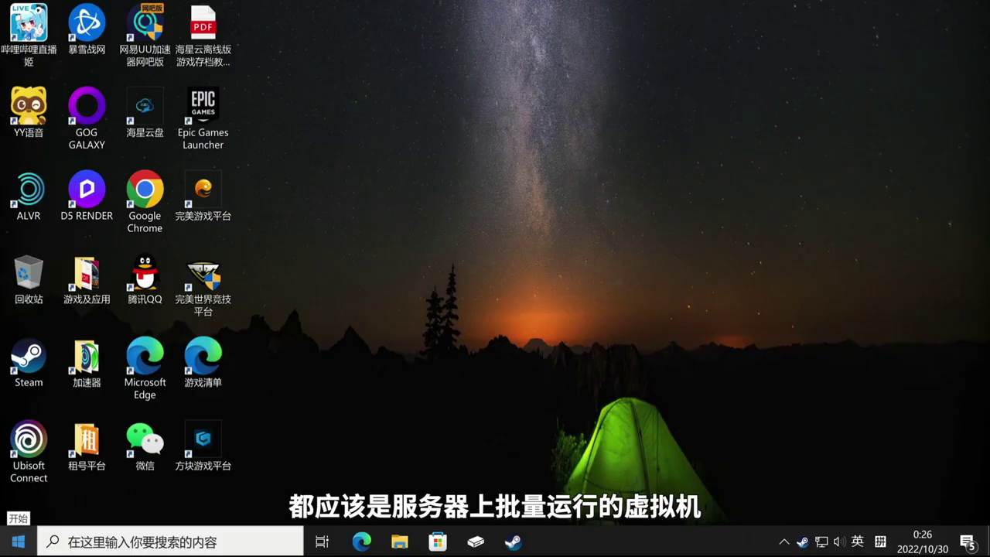
Step: Check which power options the cloud Windows system offers for shutting down
click(18, 542)
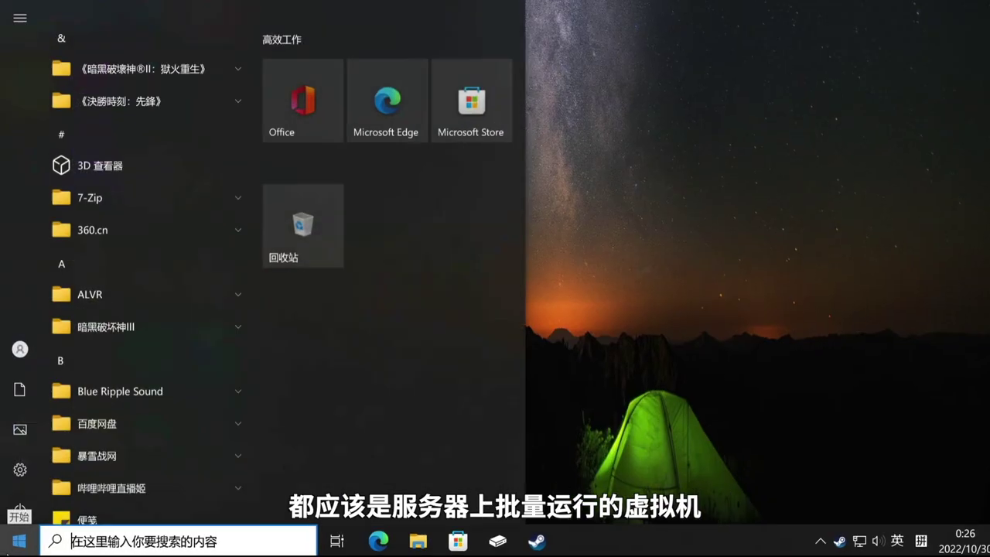
click(14, 516)
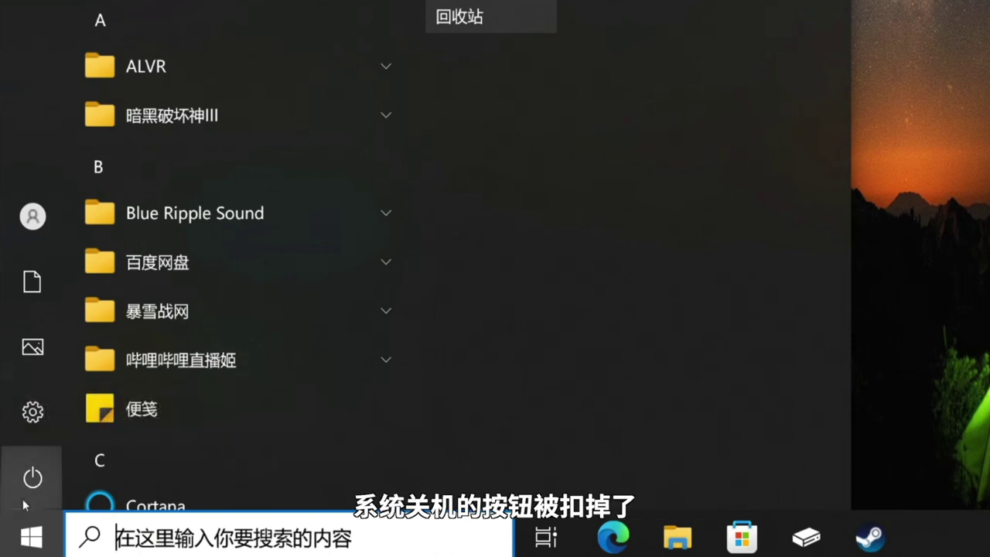
click(22, 501)
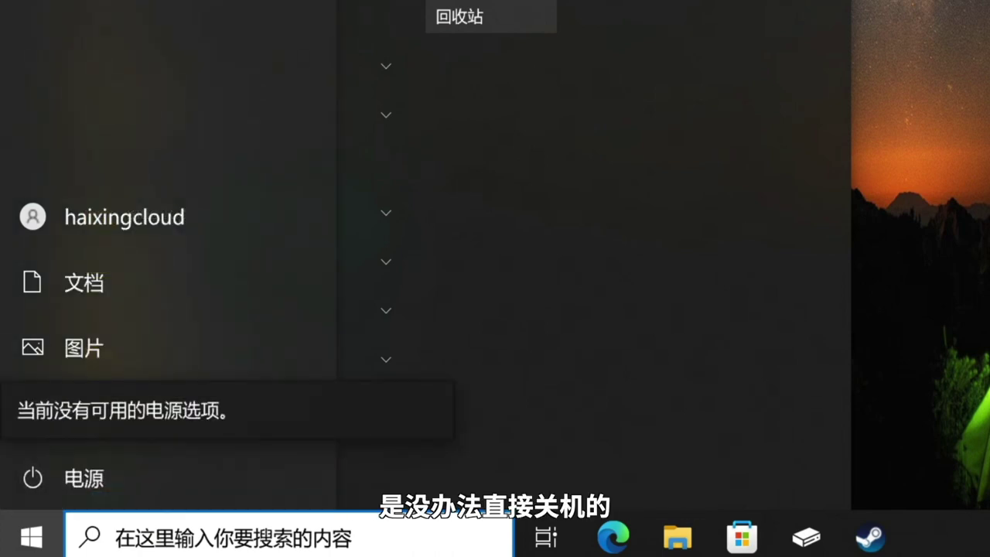
click(17, 549)
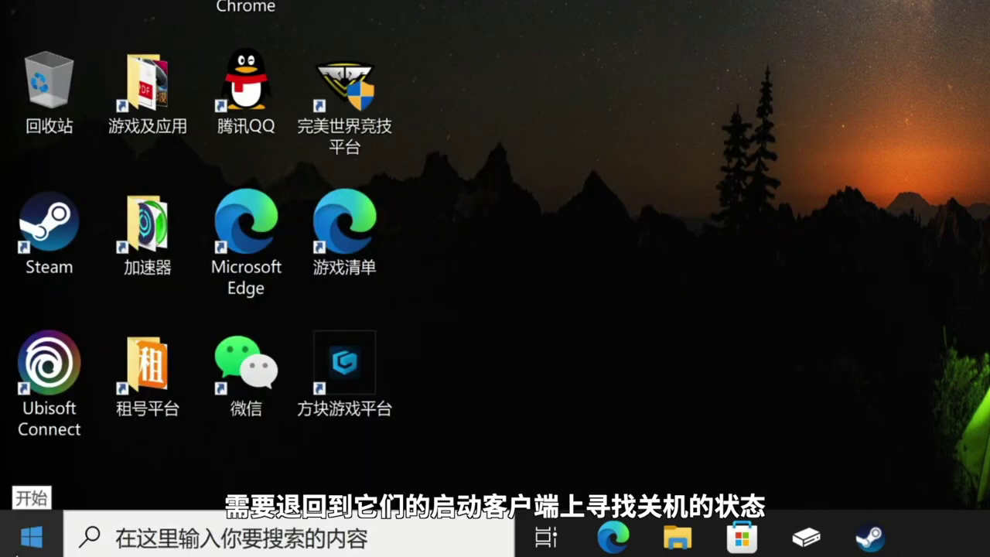
click(17, 550)
click(27, 501)
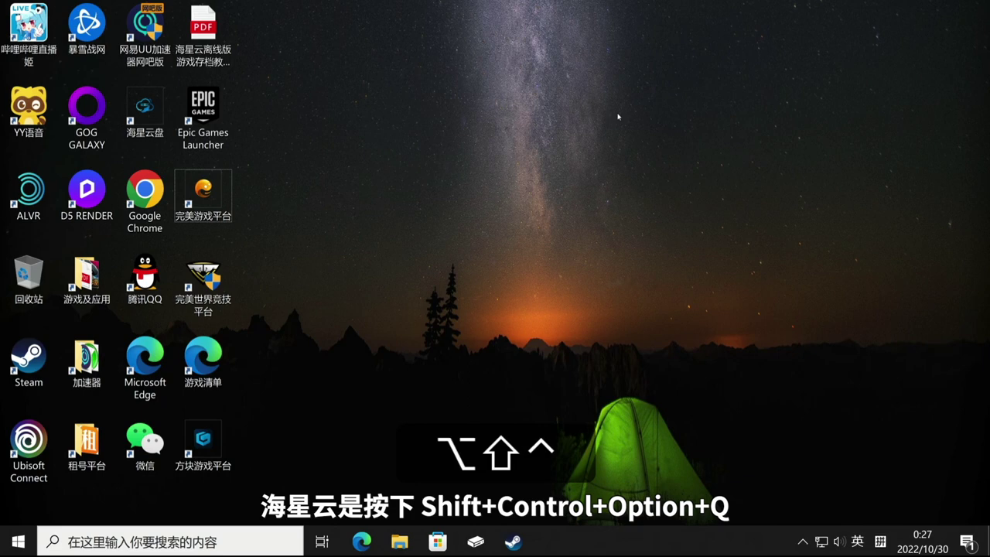
Step: Return from the cloud desktop to the local 海星云 client and disconnect the session
key(shift+ctrl+alt+q)
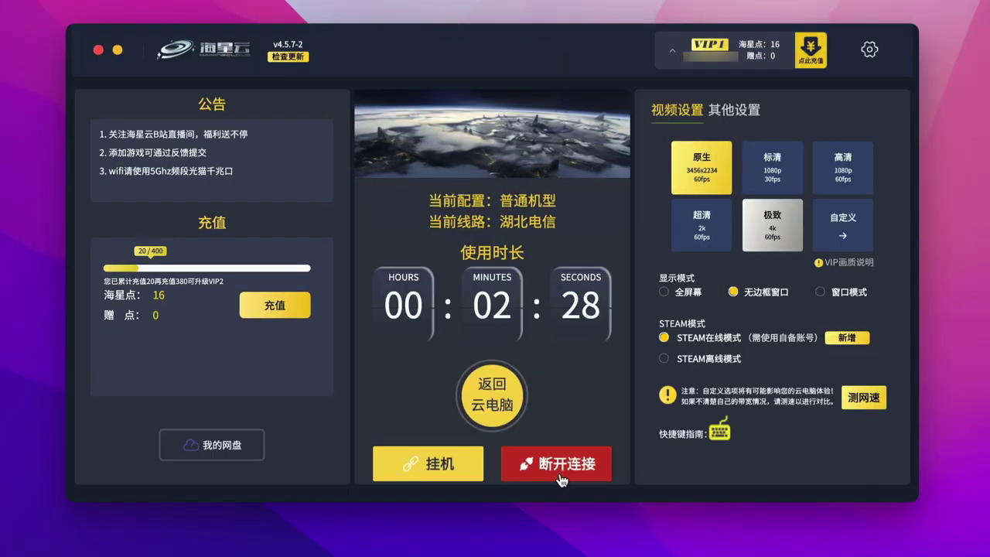
click(567, 466)
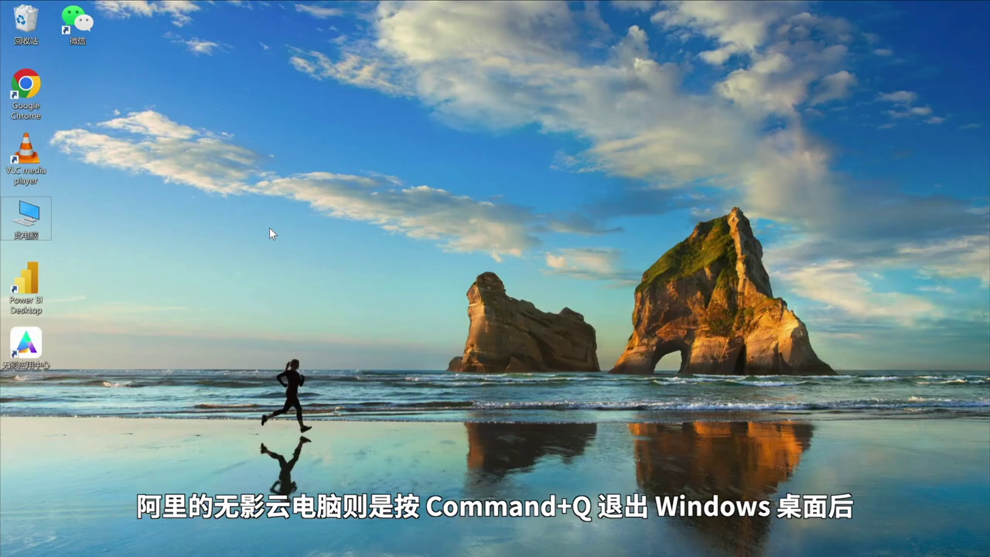
Step: Exit the 无影云电脑 desktop to its client, request a shutdown of Windows on air and cancel it
key(super+q)
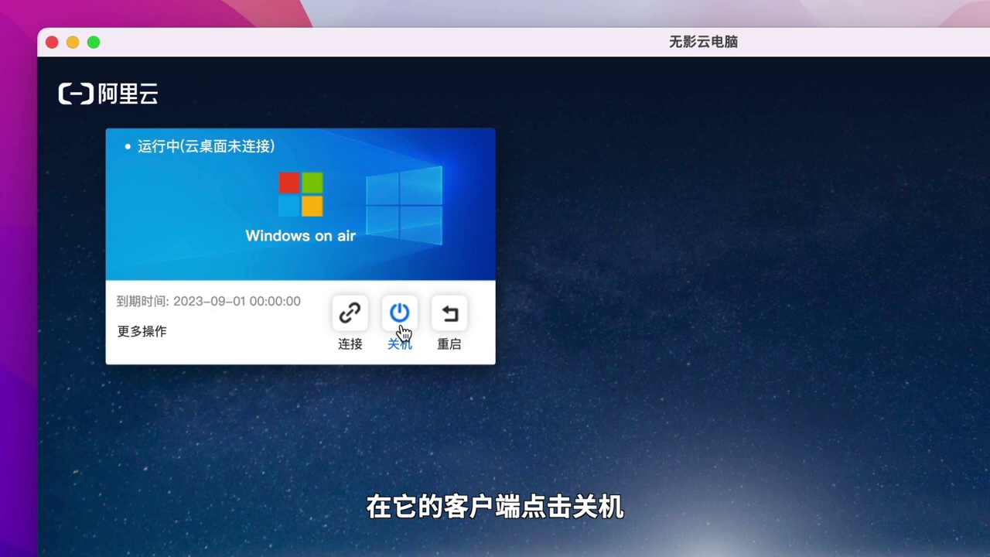
click(401, 328)
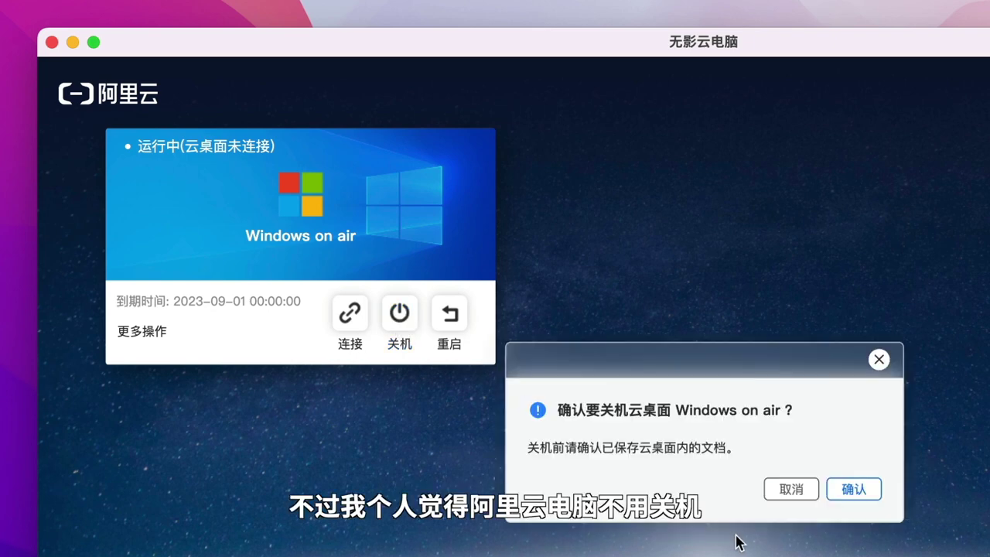
click(773, 486)
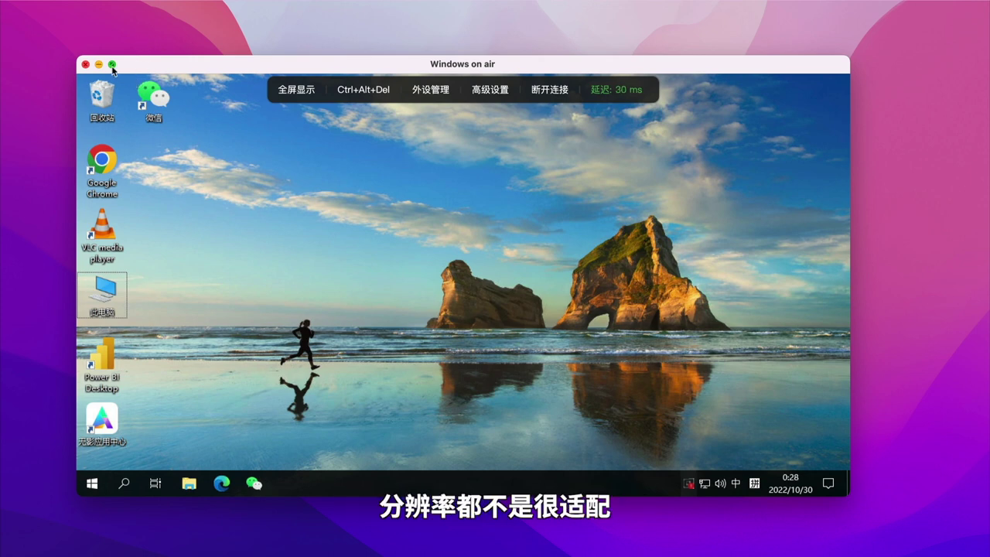
Step: Make the Windows on air desktop full screen and set its resolution to 2992×1868 and frame rate to 高帧率
mouse_move(113, 69)
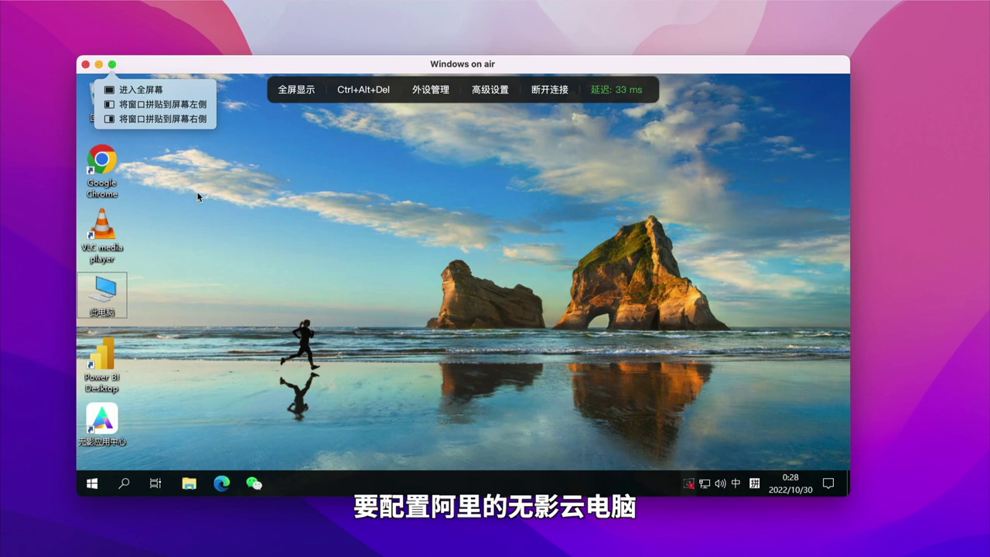
click(113, 65)
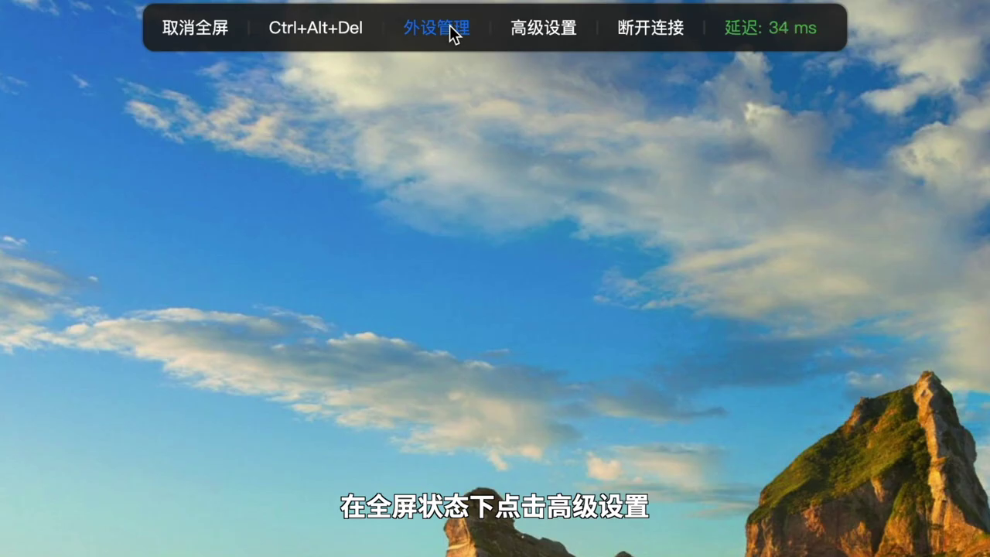
click(543, 28)
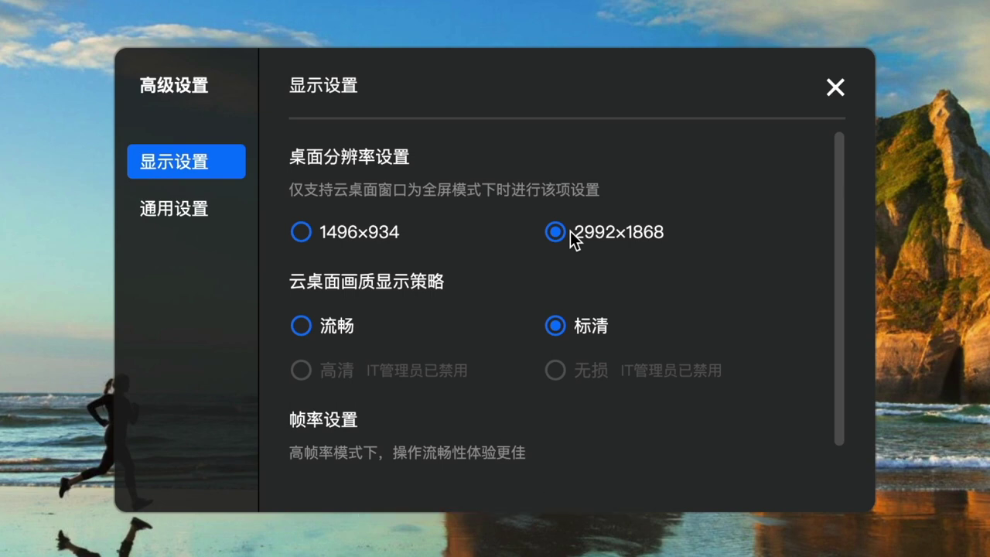
scroll(541, 317, down, 5)
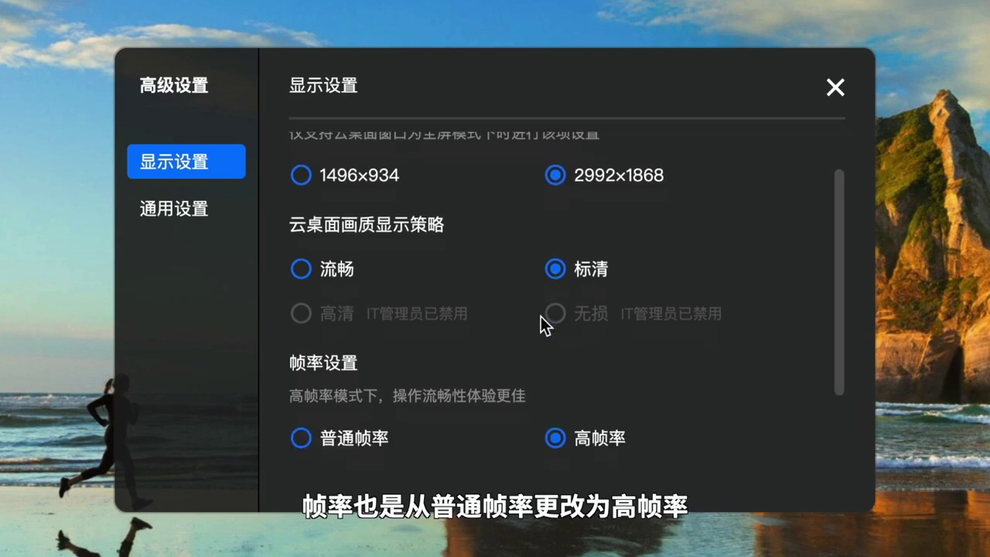
scroll(541, 316, down, 1)
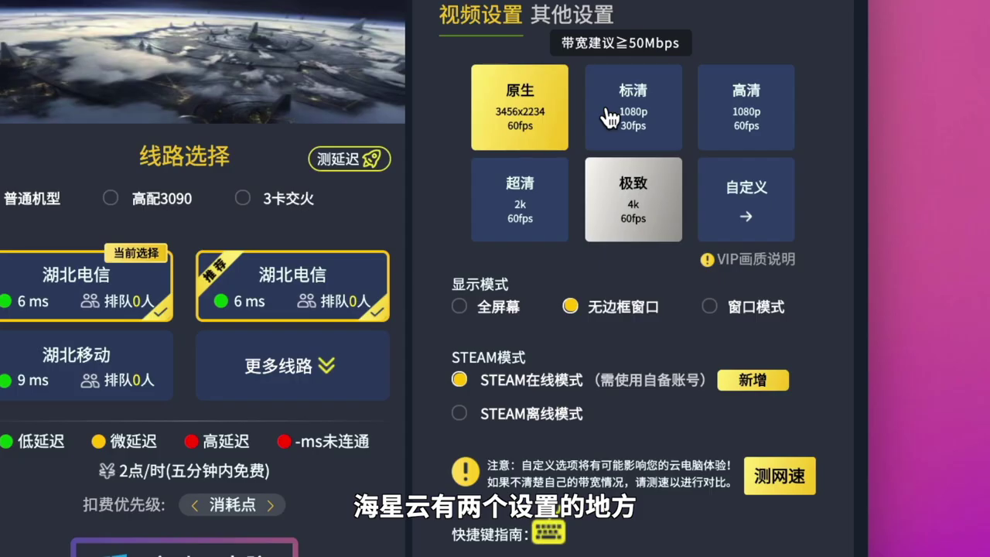
Step: Try the 标清 video preset in the 海星云 client and set the video quality to 原生 (3456x2234, 60fps)
click(690, 201)
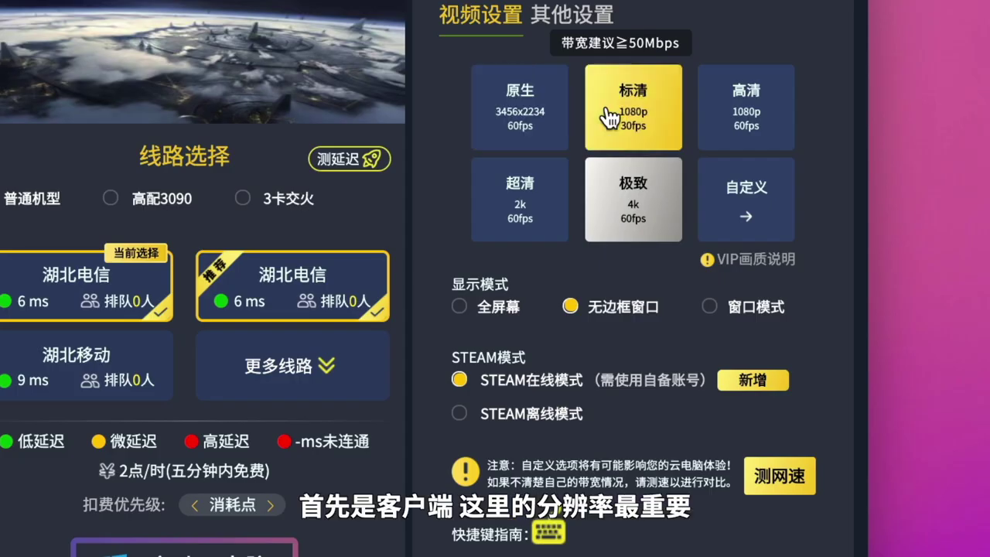
click(756, 200)
click(520, 116)
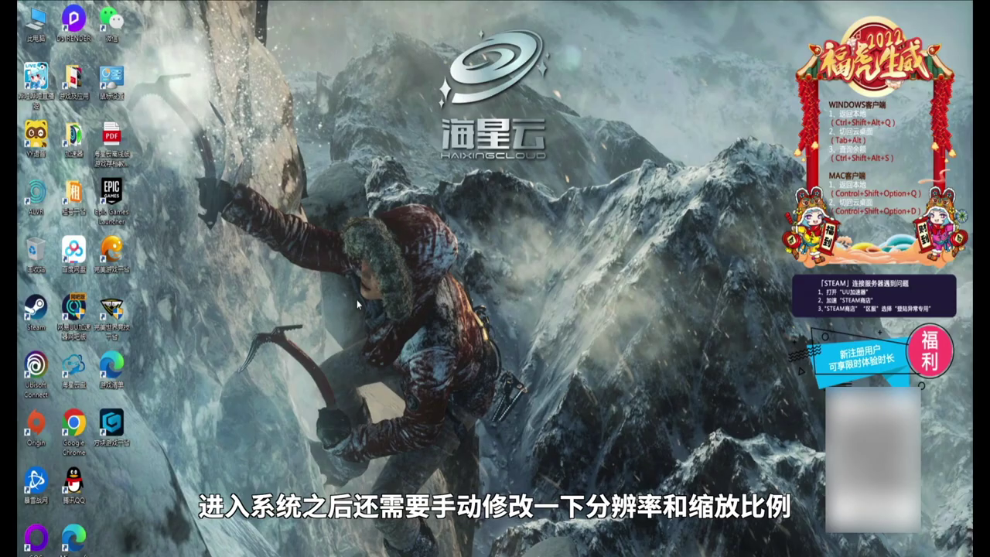
Step: Open the display settings of the 海星云 Windows desktop and change its resolution and scaling
right_click(357, 299)
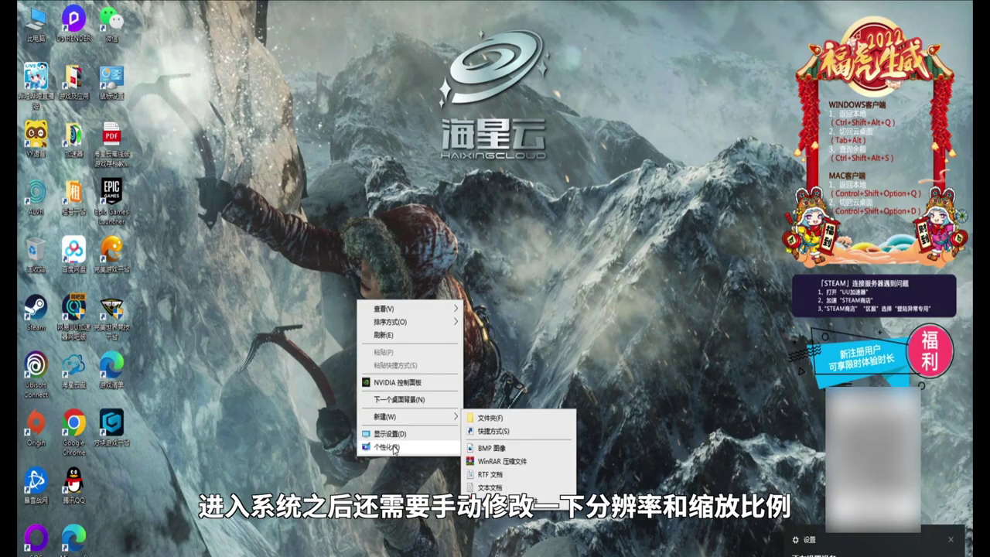
click(396, 437)
click(279, 349)
click(289, 261)
click(572, 318)
click(250, 254)
click(236, 302)
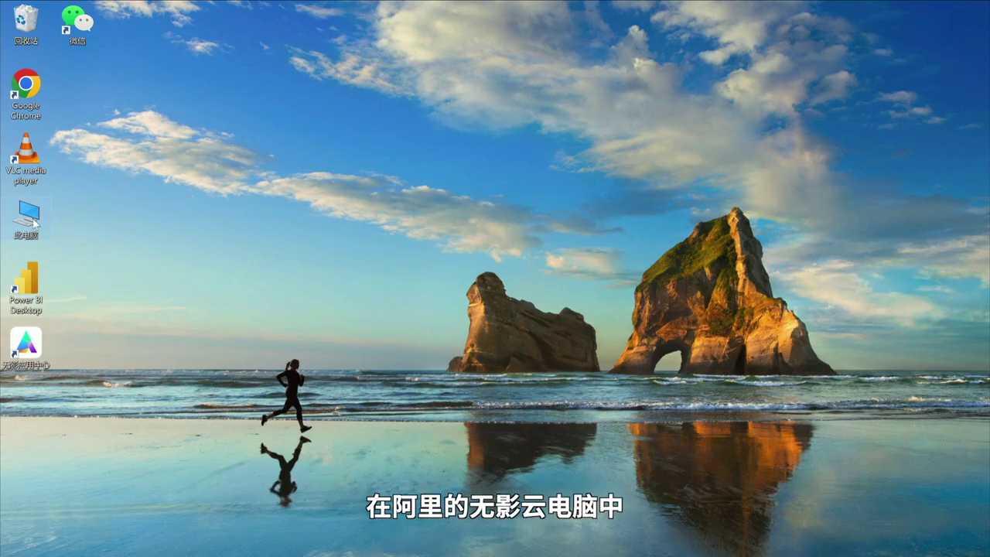
Step: Open 此电脑 on the 无影 desktop, unmap the Mac's local disk in 外设管理 and map it again
double_click(34, 222)
mouse_move(465, 9)
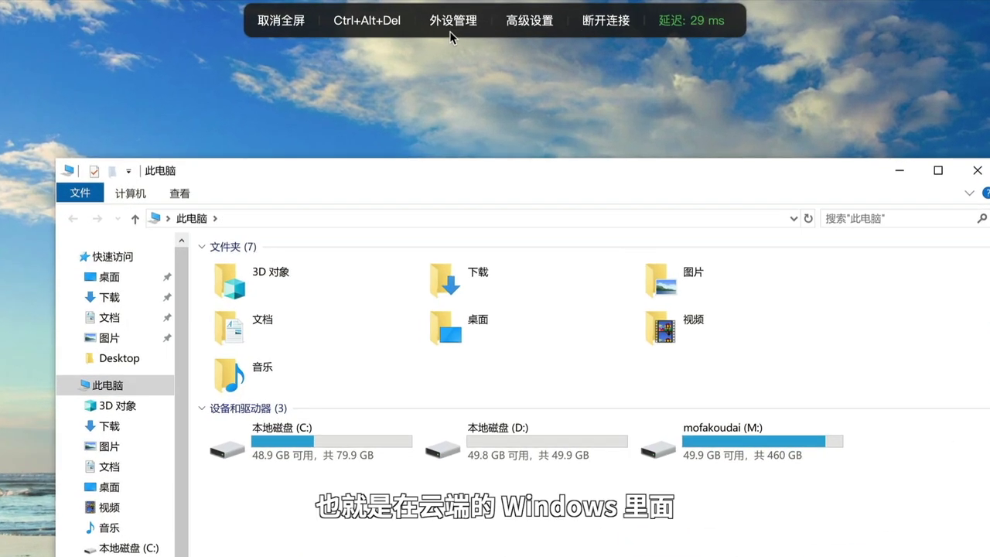
click(462, 16)
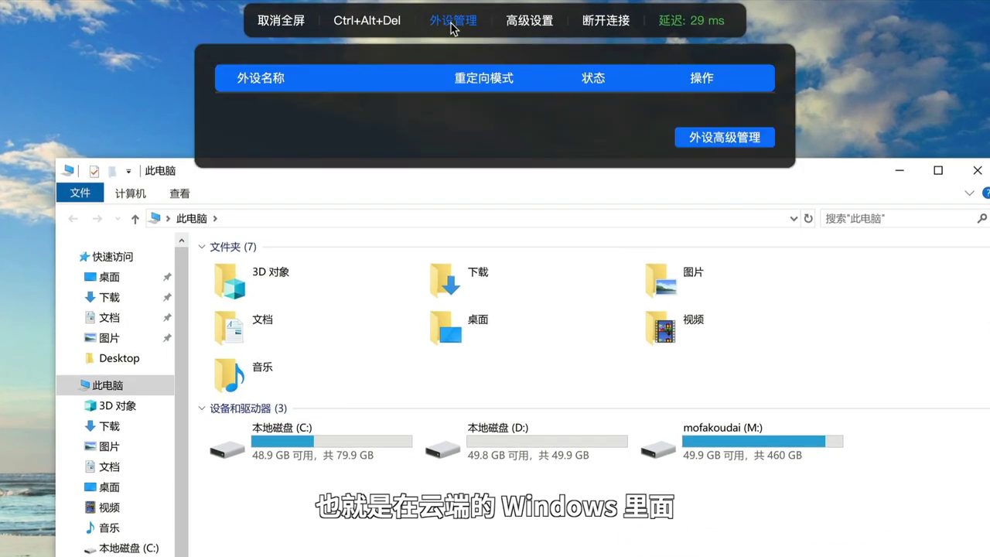
click(700, 109)
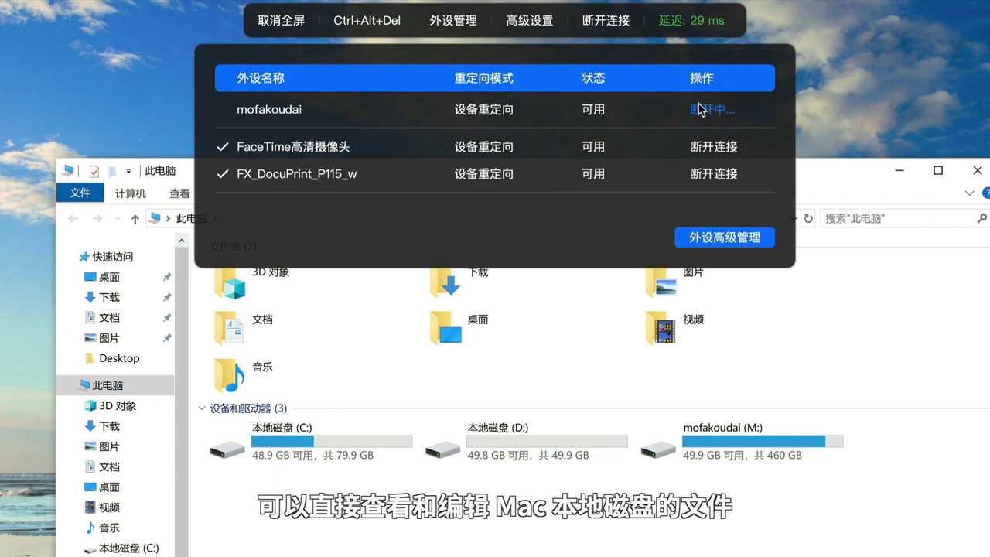
click(701, 110)
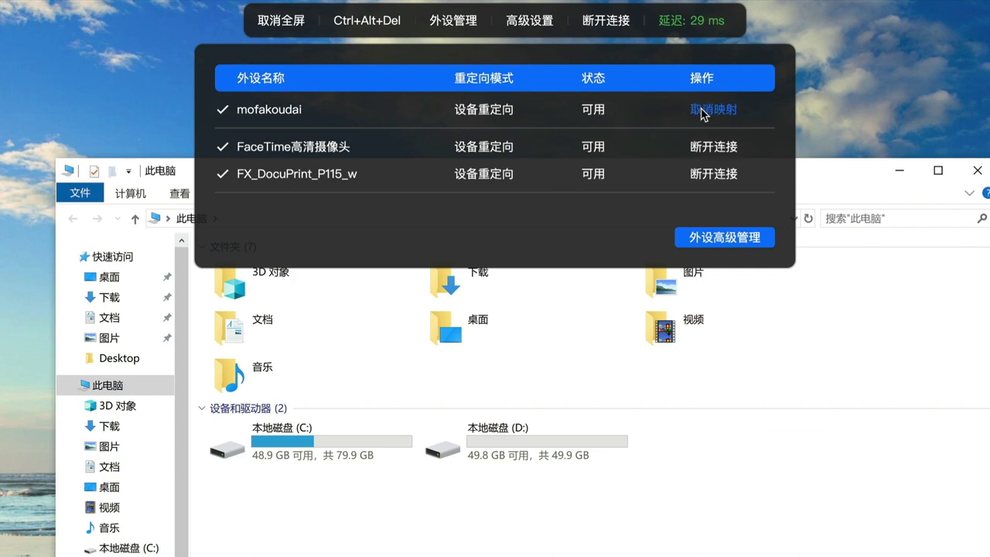
click(707, 453)
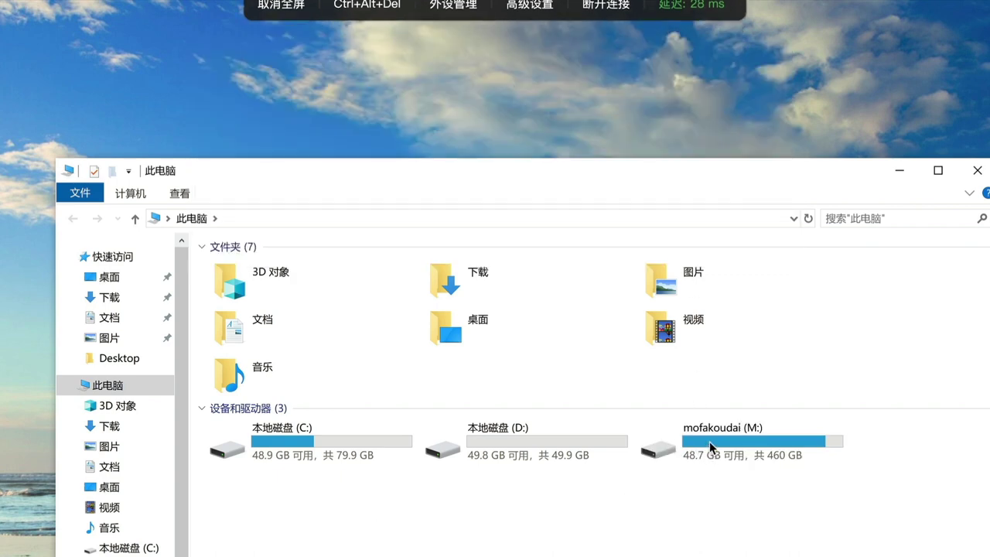
Step: Copy Rm.s03e08.s05.jpg from the Desktop folder on the Mac's mapped M: drive to the Windows desktop, and view the copy
click(723, 450)
double_click(724, 449)
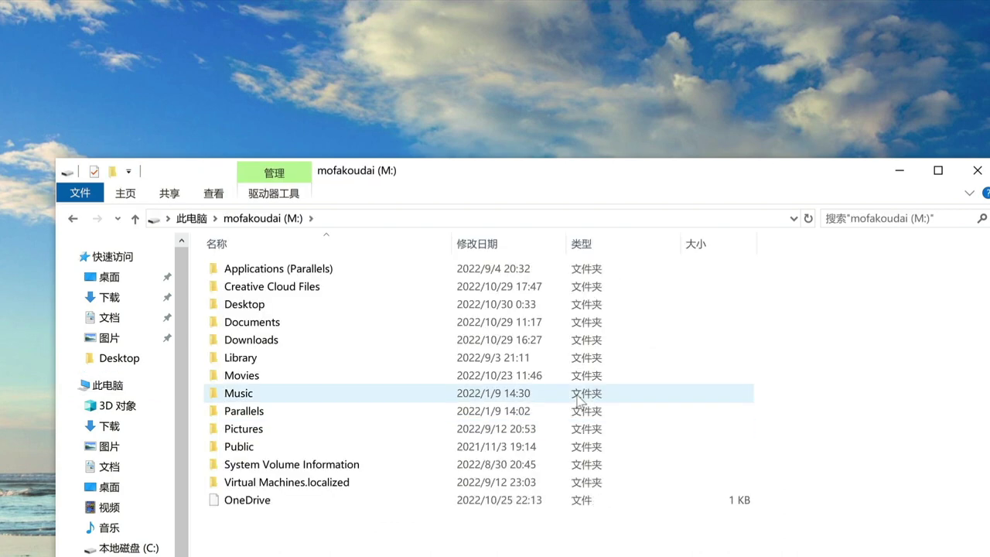
double_click(294, 307)
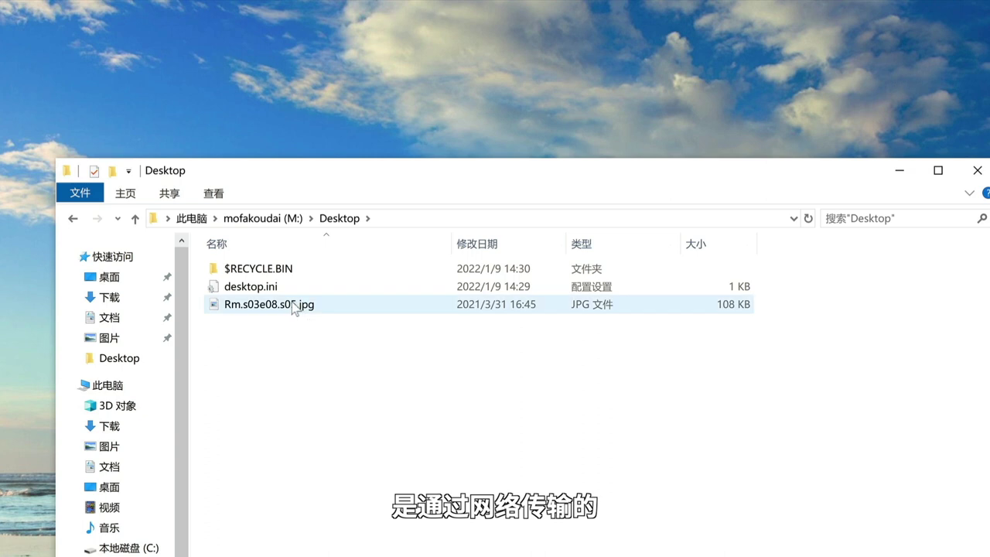
click(293, 306)
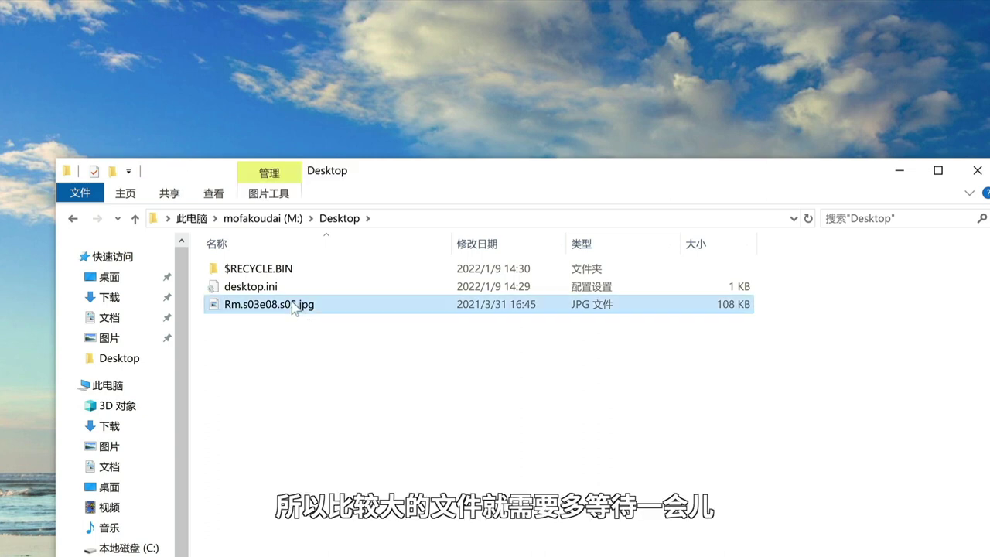
drag(293, 307, 357, 112)
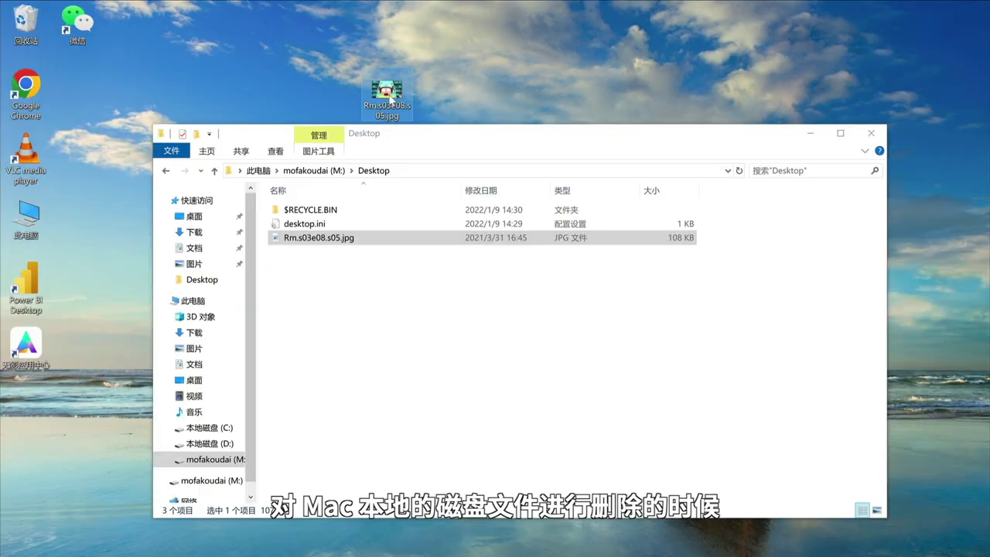
double_click(390, 96)
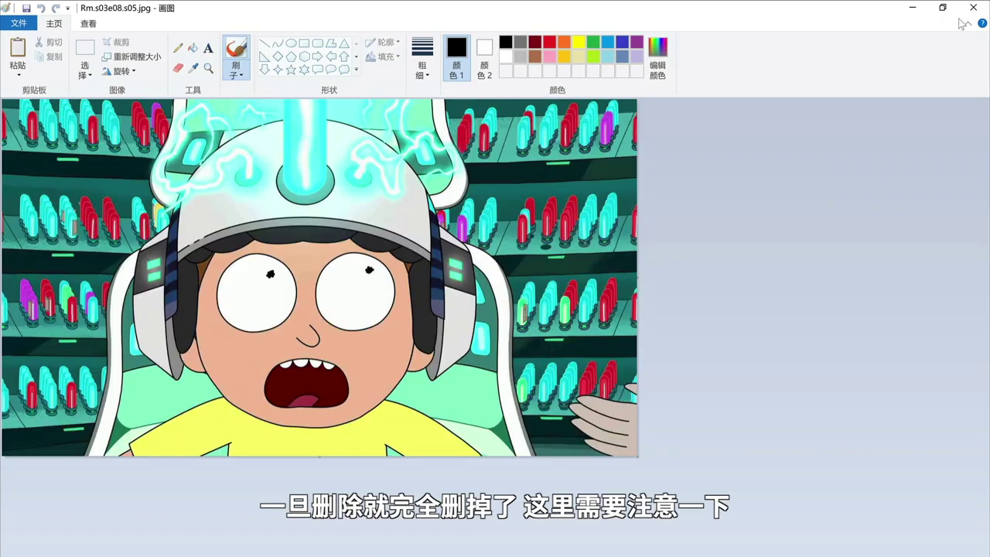
click(974, 8)
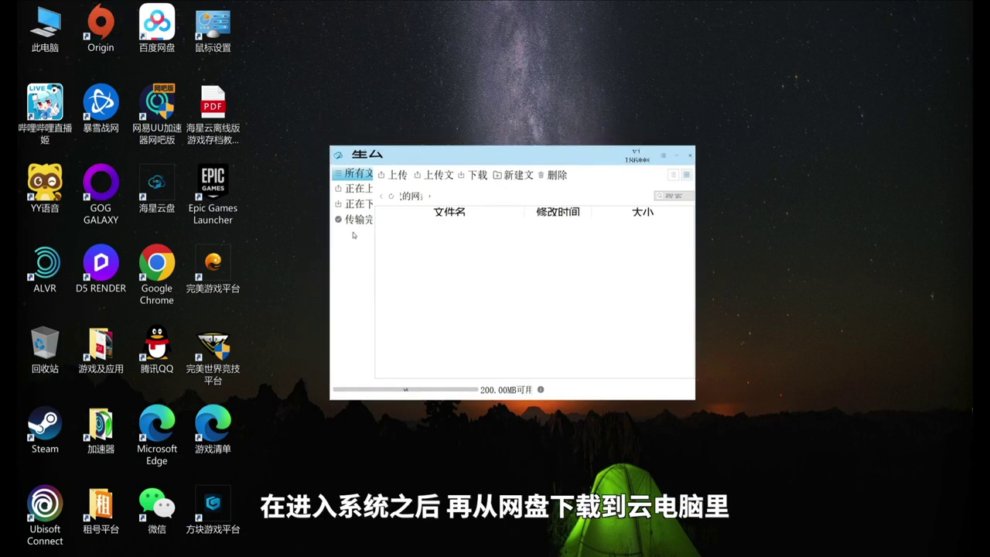
Step: Look through the completed, downloading and uploading transfer lists and the all-files view in 海星云盘
click(356, 219)
click(356, 203)
click(357, 189)
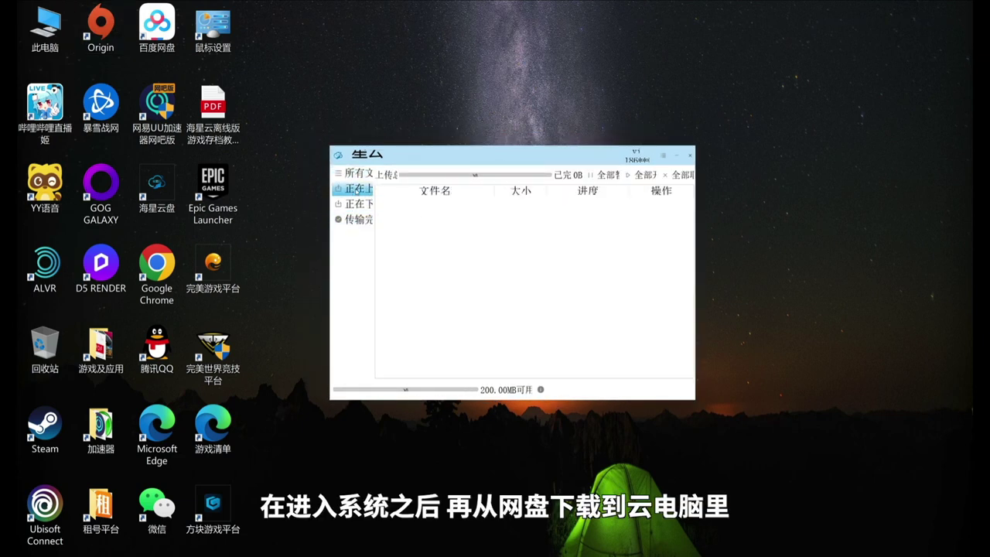
click(357, 175)
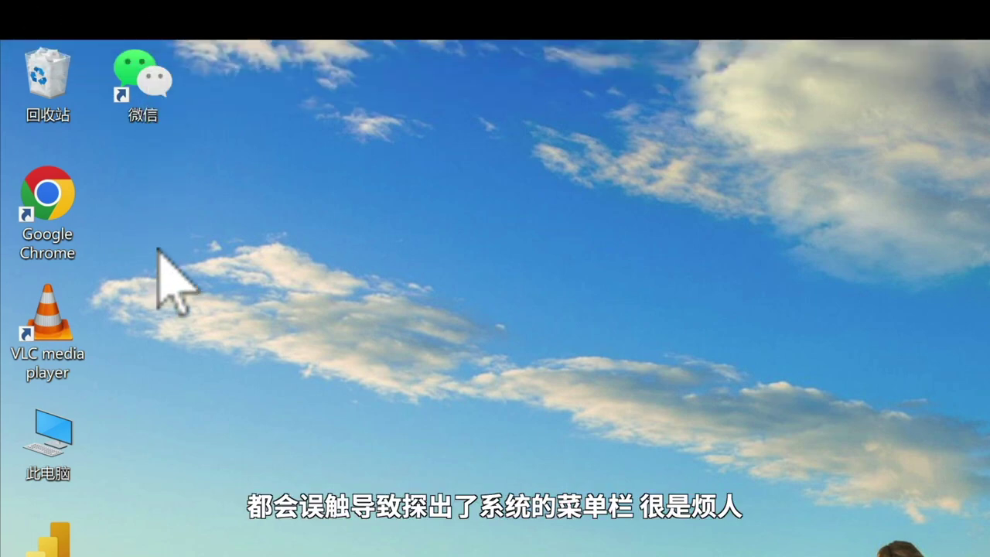
Step: Switch from the full-screen 无影 desktop to the 海星云 desktop
key(ctrl+Right)
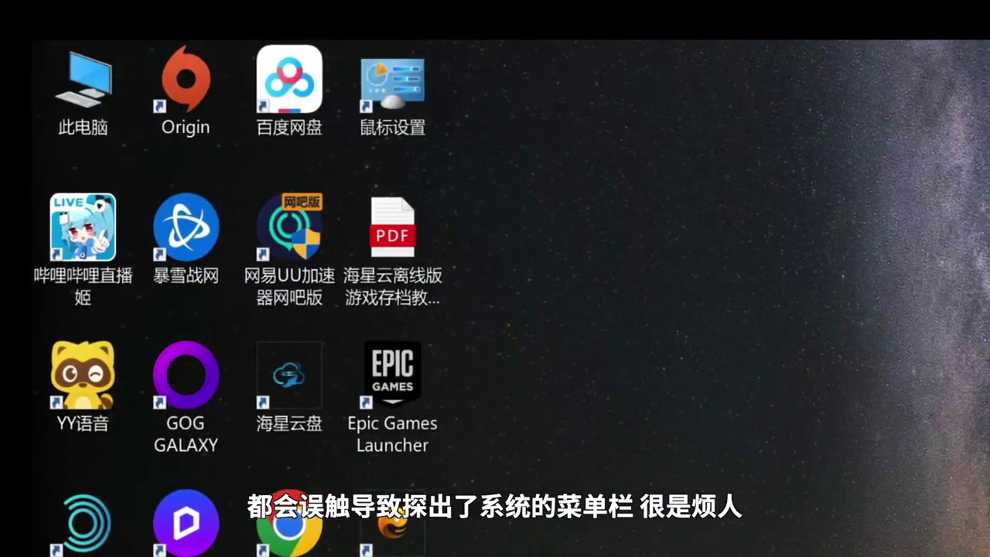